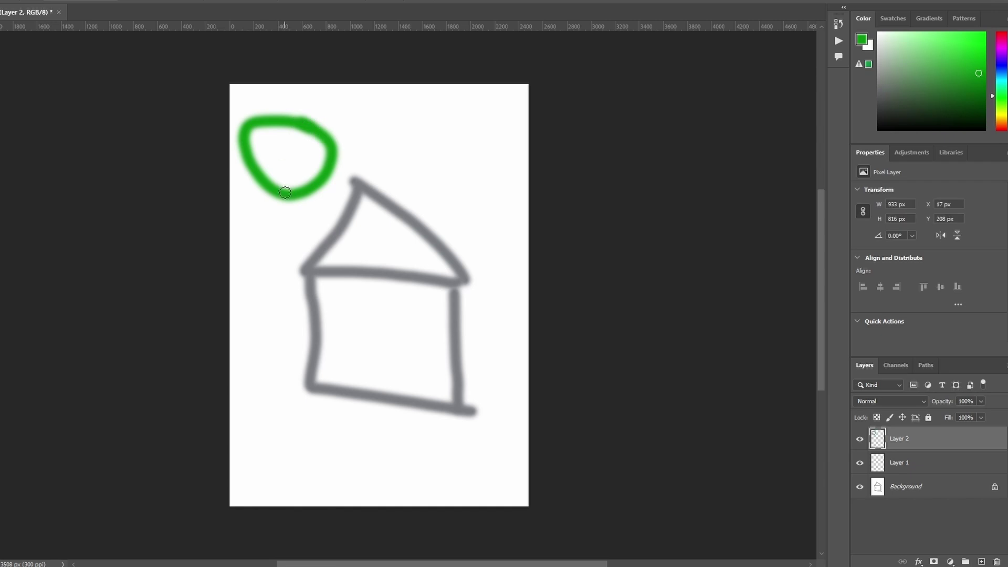
Step: Paint a green trunk below the large tree crown and a small side branch with a looped crown beside it
drag(287, 192, 277, 376)
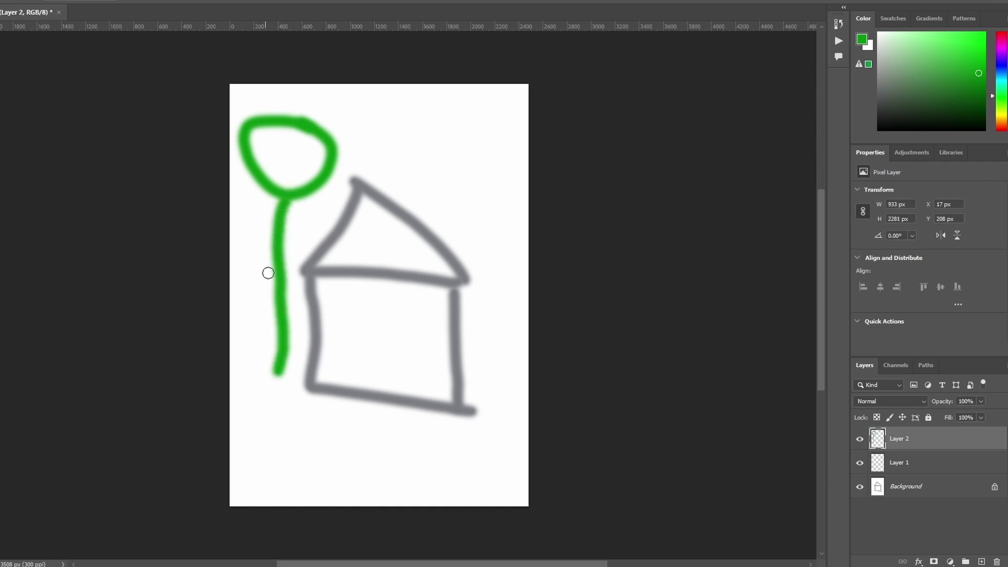
drag(269, 275, 261, 245)
drag(261, 245, 257, 236)
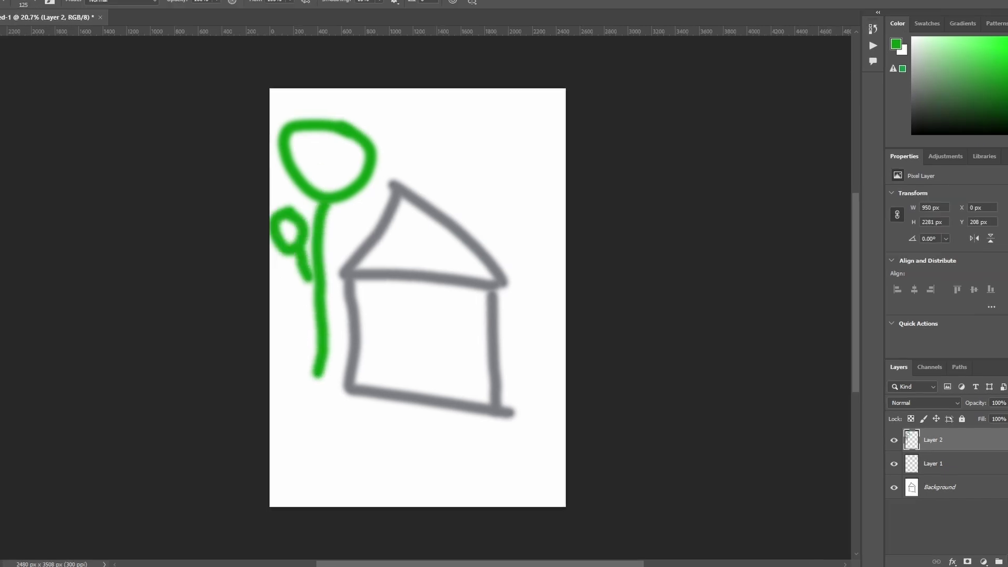
Step: On a new layer, paint two blue horizontal strokes and a rounded blue cloud outline in the sky above the house
click(981, 561)
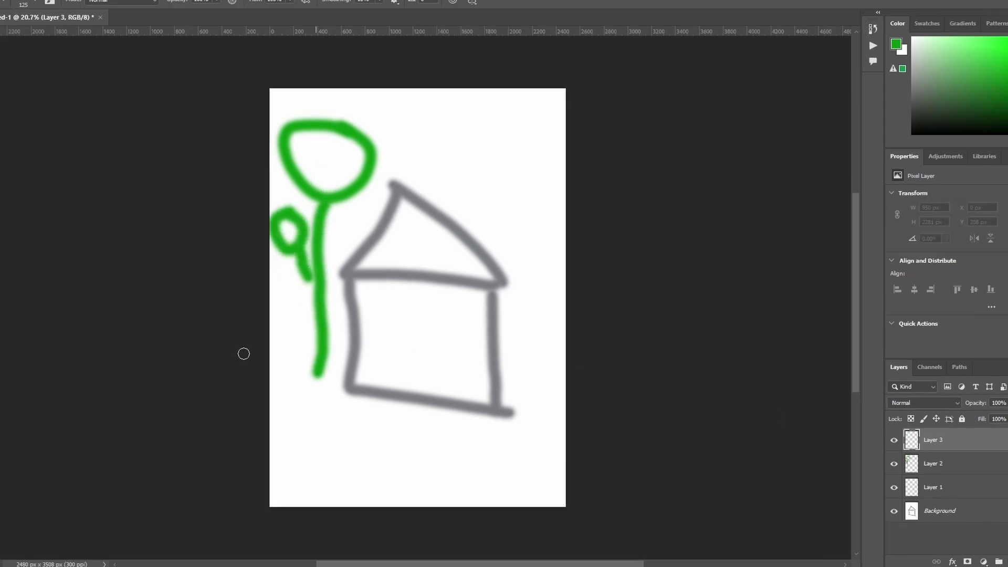
click(0, 402)
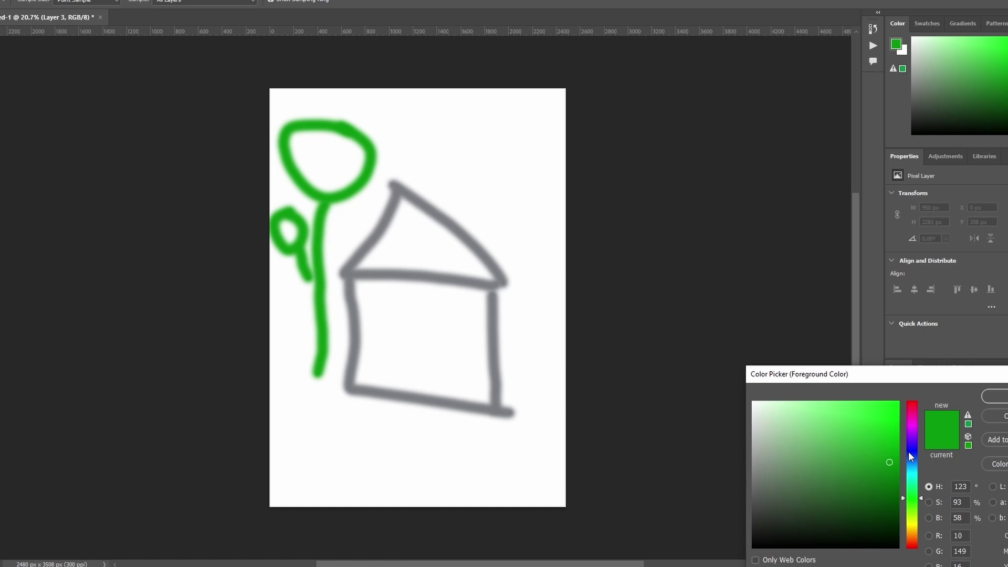
click(916, 467)
click(988, 401)
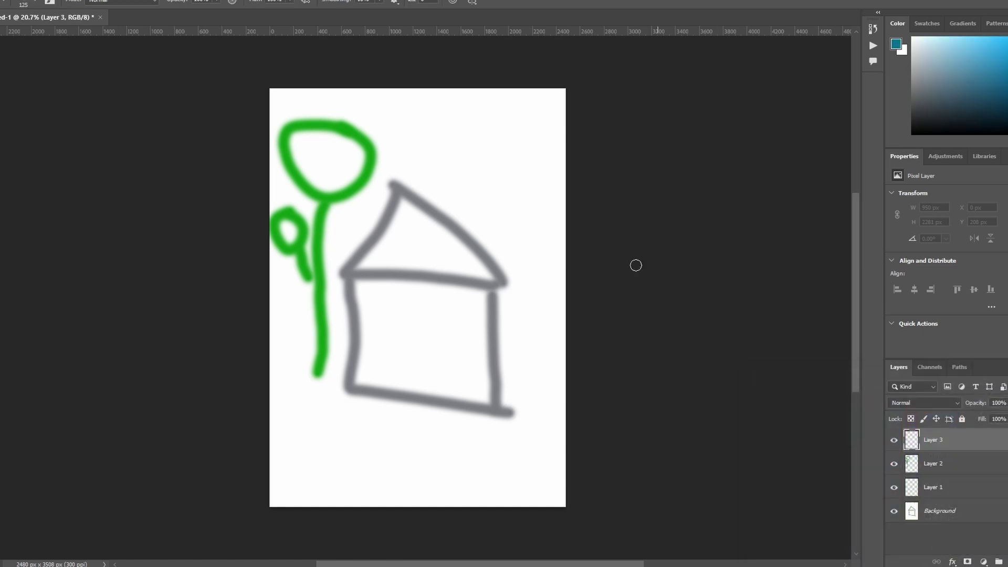
drag(373, 110, 485, 111)
mouse_move(428, 135)
mouse_down()
mouse_move(504, 146)
mouse_move(508, 194)
mouse_move(540, 168)
mouse_up()
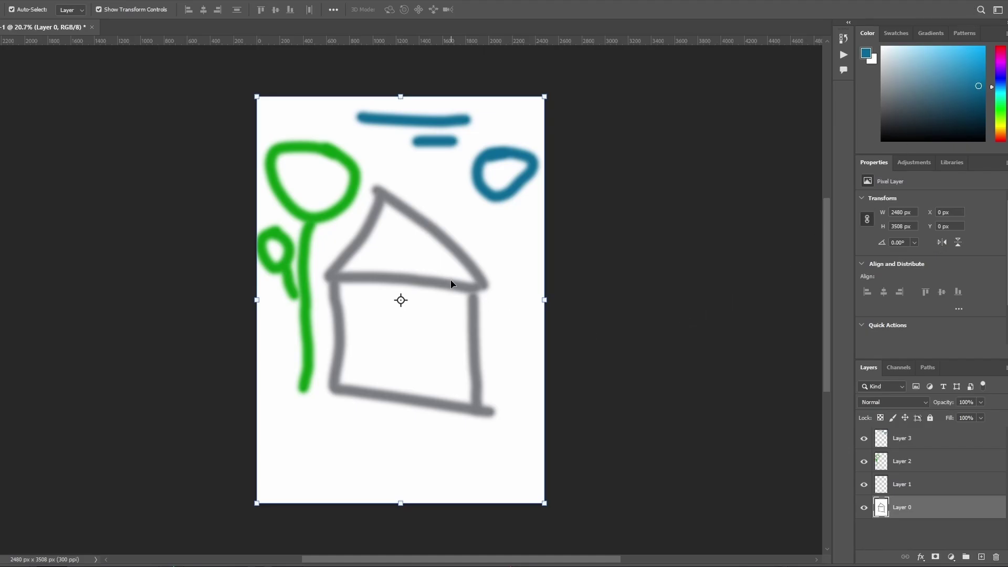
Step: Nudge the blue clouds on Layer 3 slightly, then try moving the green tree on Layer 2
click(910, 441)
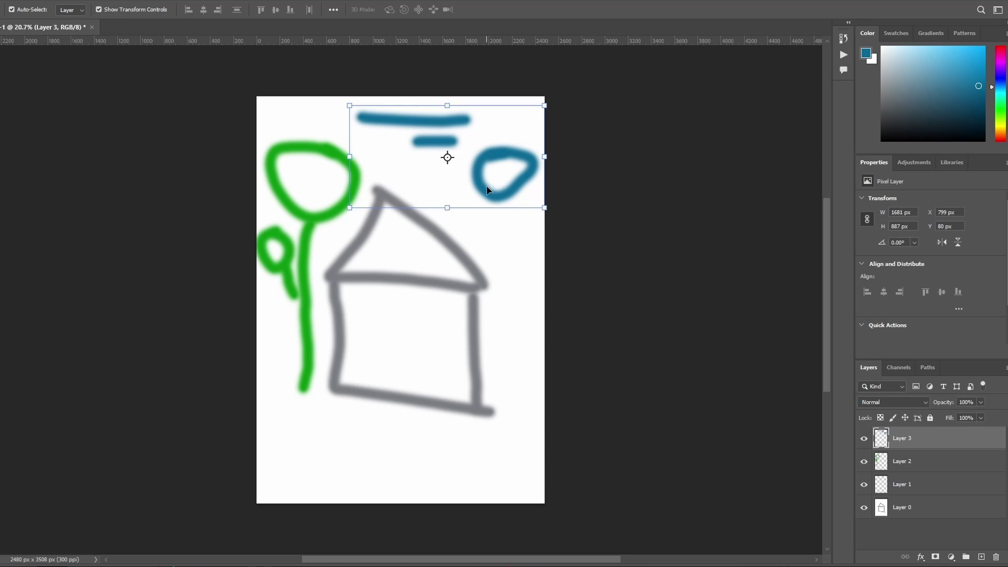
mouse_move(486, 185)
mouse_down()
mouse_move(414, 184)
mouse_move(468, 190)
mouse_move(482, 243)
mouse_move(480, 192)
mouse_up()
click(900, 463)
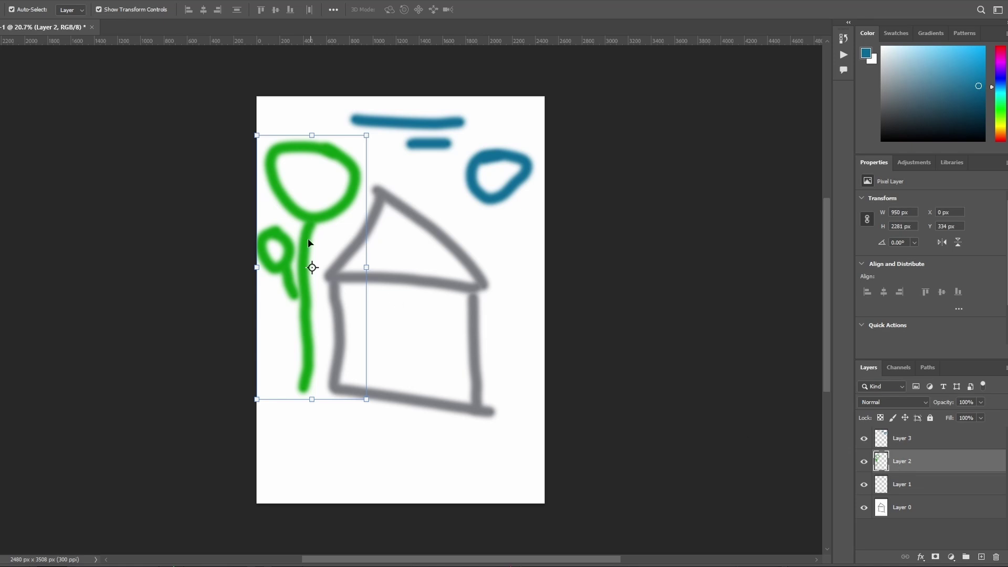
mouse_move(310, 210)
mouse_down()
mouse_move(323, 212)
mouse_move(309, 210)
mouse_up()
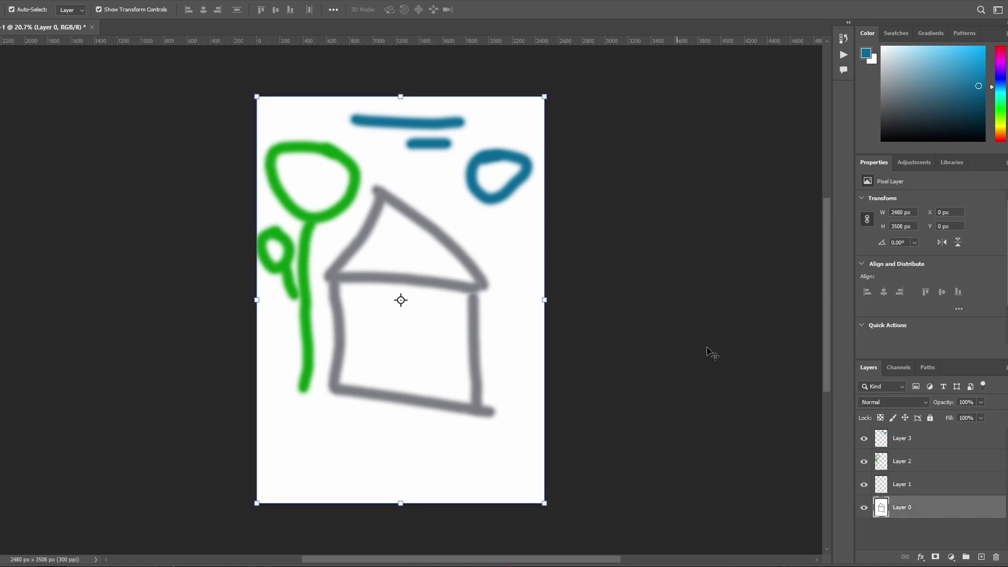
Step: Shift the green tree on Layer 2 and the blue clouds on Layer 3 slightly upward, each independently
click(902, 458)
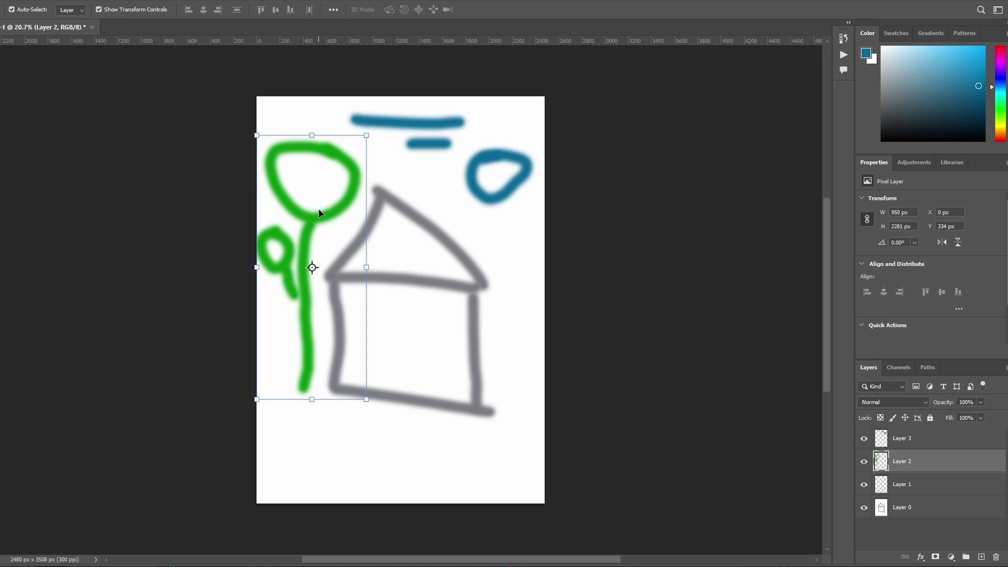
mouse_move(319, 212)
mouse_down()
mouse_move(329, 211)
mouse_move(321, 210)
mouse_up()
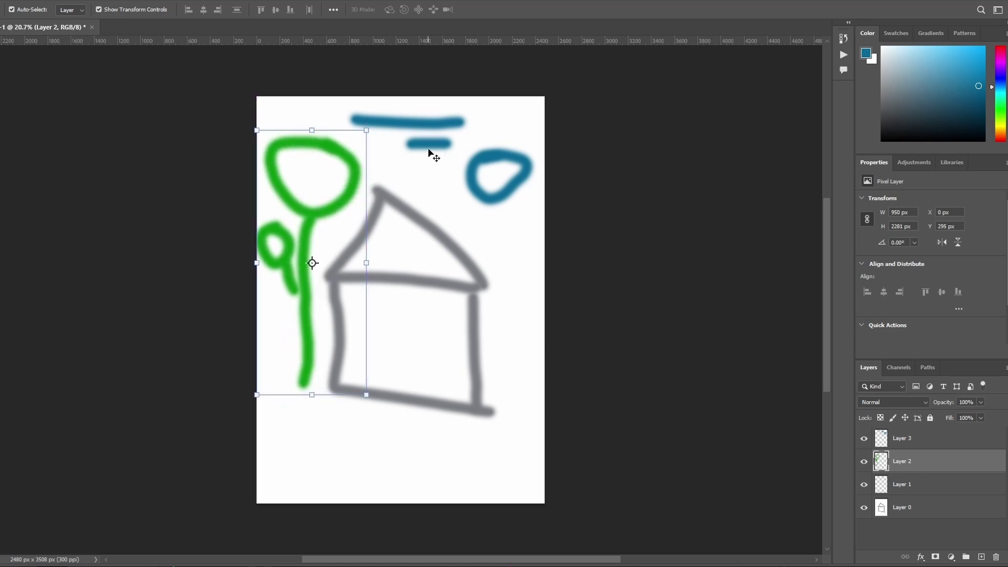
mouse_move(428, 152)
mouse_down()
mouse_move(430, 164)
mouse_move(429, 141)
mouse_up()
mouse_move(316, 213)
mouse_down()
mouse_move(307, 216)
mouse_move(304, 203)
mouse_move(305, 216)
mouse_up()
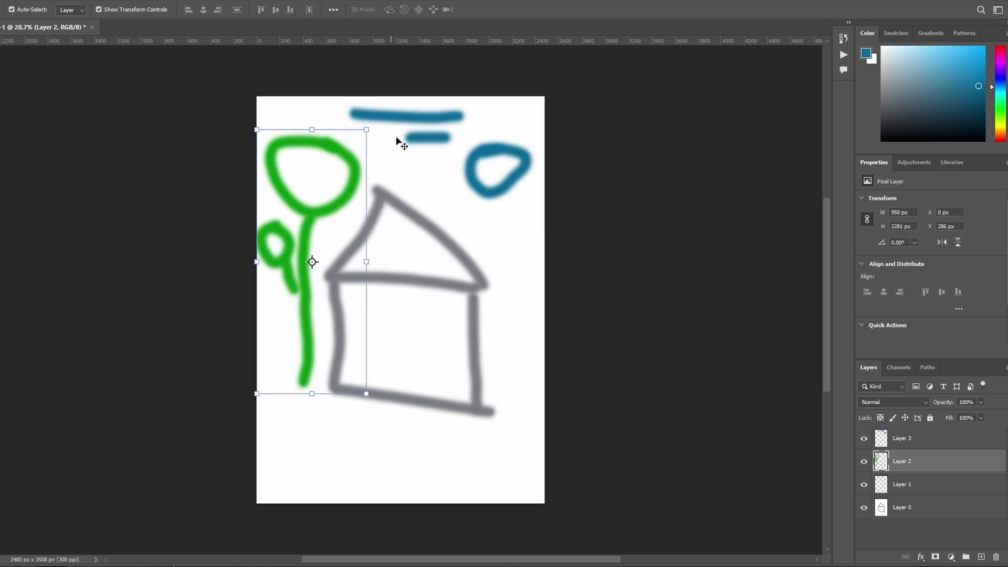
Step: Select the blue clouds, the green tree and the grey house in turn to check which layer holds each
click(410, 120)
click(309, 242)
click(461, 283)
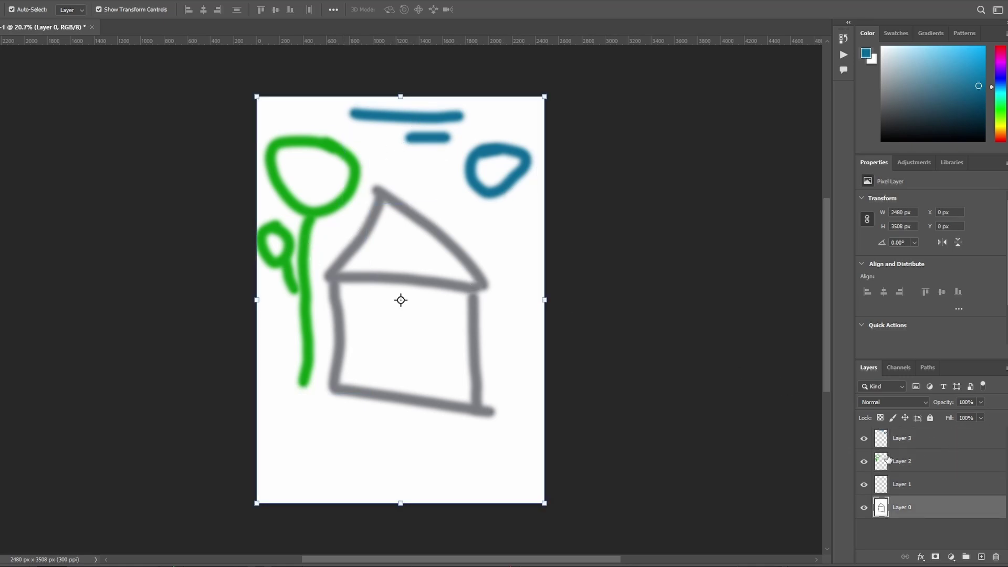
Step: Hide and show Layer 3 and Layer 2 in turn to examine what each layer contains, leaving both visible
click(864, 438)
click(862, 439)
click(862, 439)
click(862, 438)
click(300, 227)
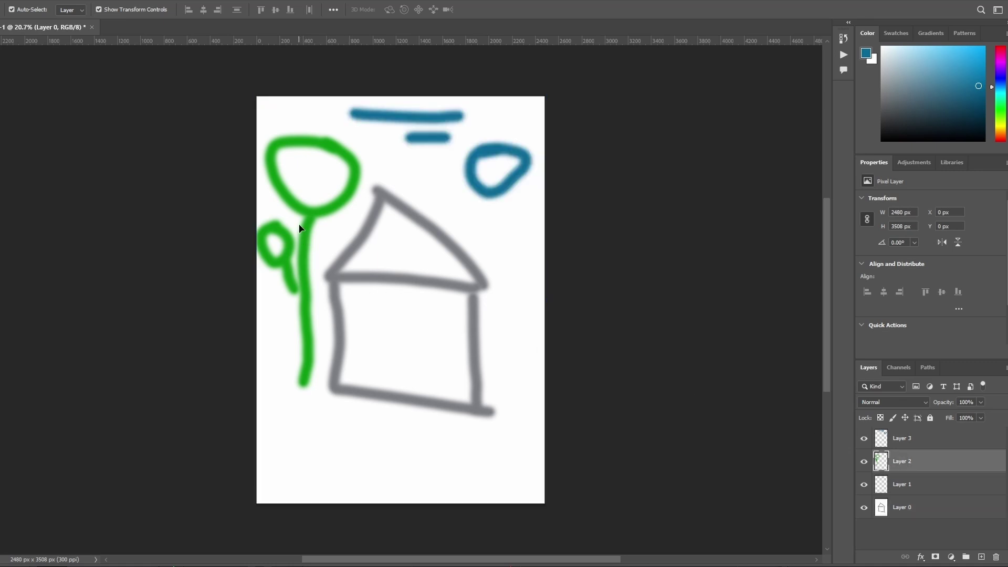
click(867, 465)
click(867, 465)
click(867, 465)
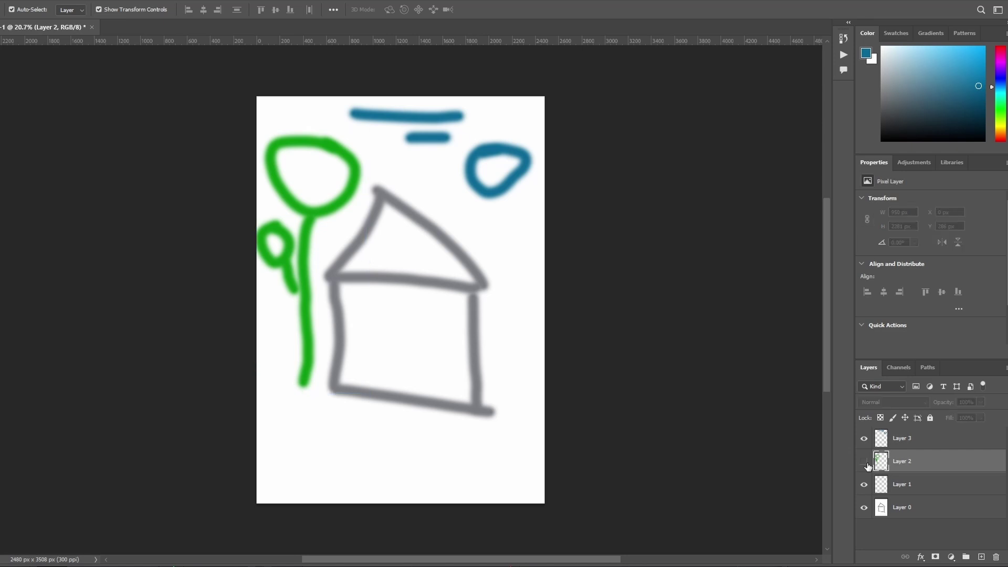
click(864, 439)
click(864, 438)
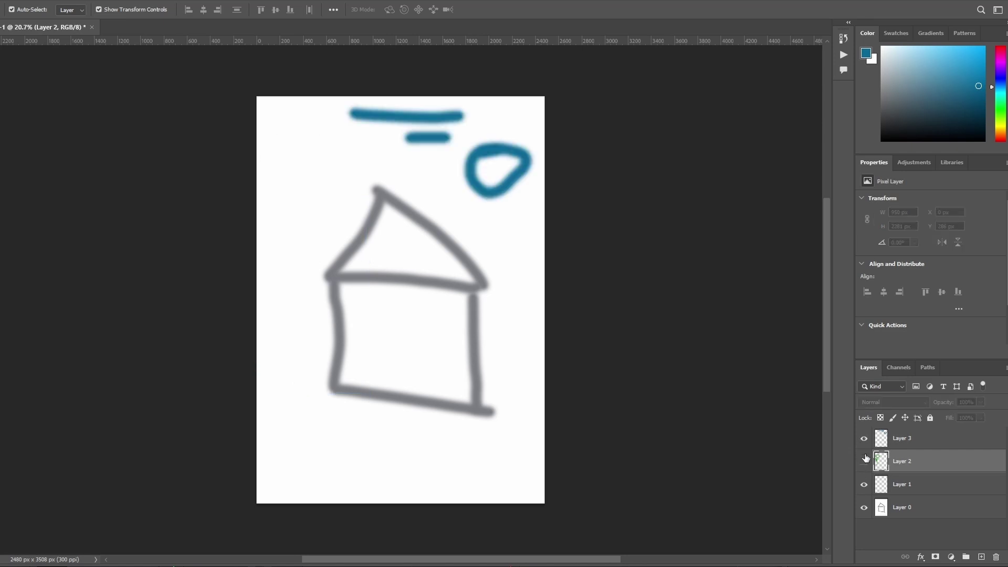
click(864, 461)
click(864, 438)
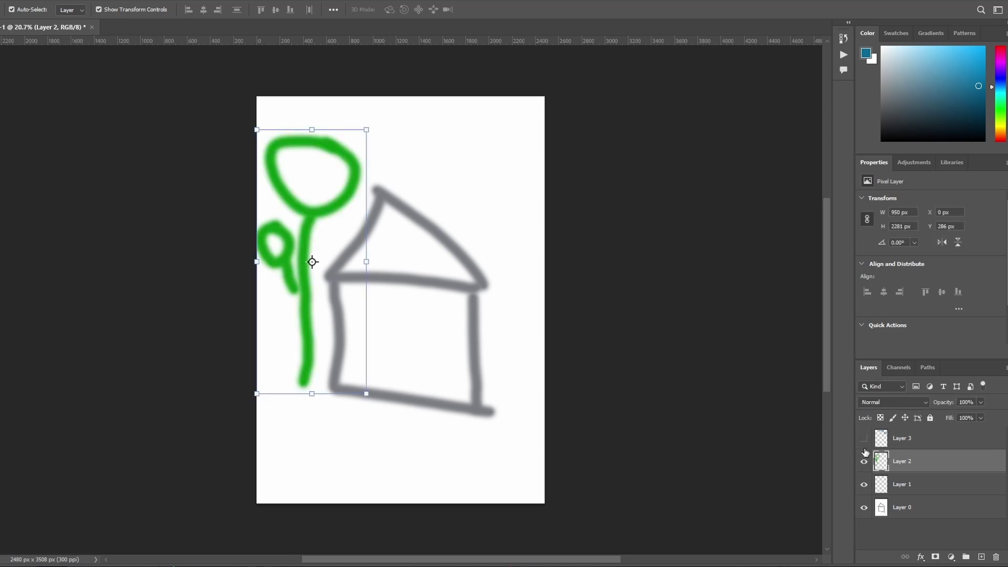
click(864, 461)
click(864, 439)
click(864, 461)
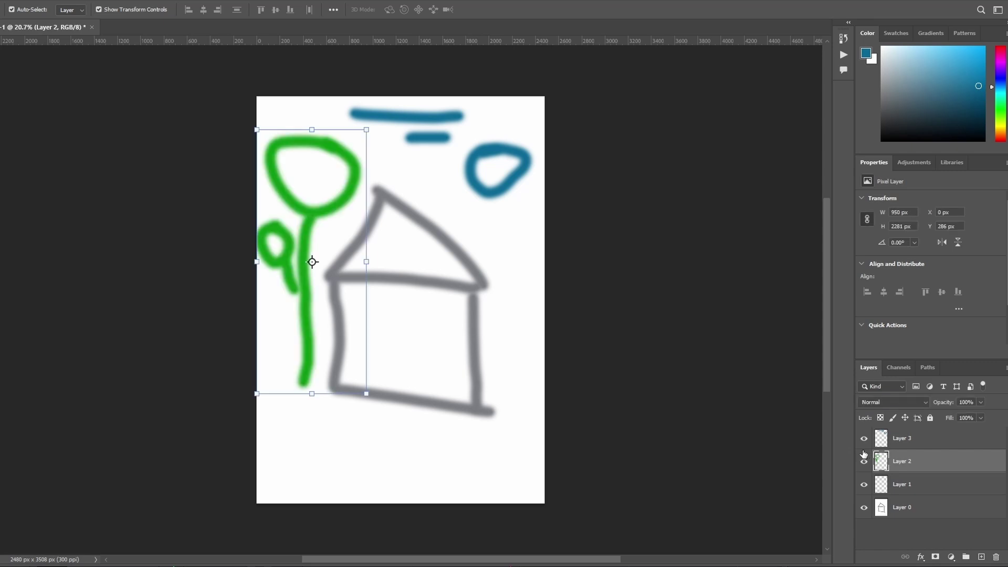
Step: Select the blue clouds and nudge them slightly, then nudge the green tree the same way
click(488, 197)
drag(498, 194, 490, 193)
mouse_move(309, 226)
mouse_down()
mouse_move(309, 214)
mouse_move(301, 227)
mouse_move(312, 234)
mouse_up()
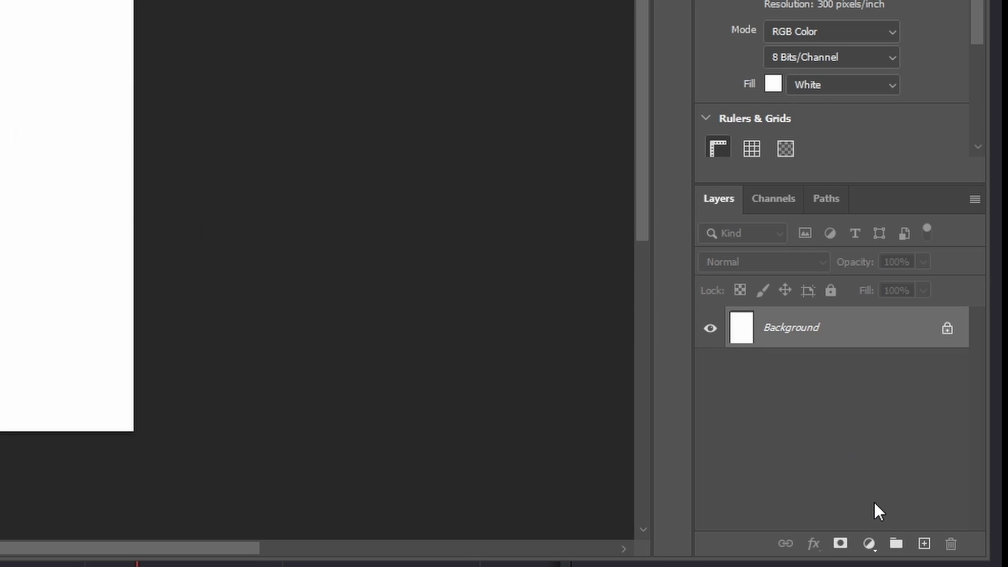
Step: Add a new empty layer above the Background layer of the blank white document
click(923, 543)
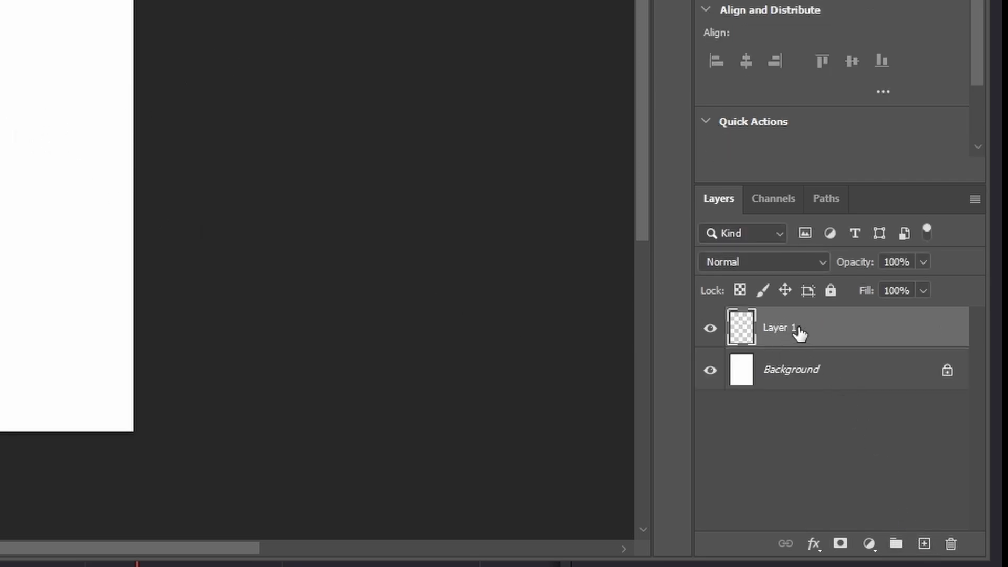
scroll(66, 215, down, 1)
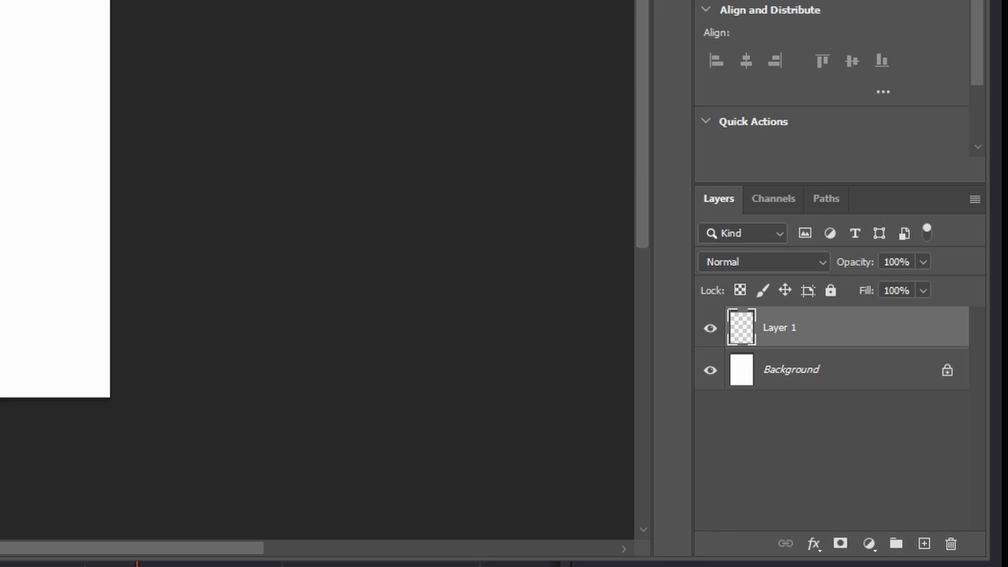
scroll(63, 107, up, 1)
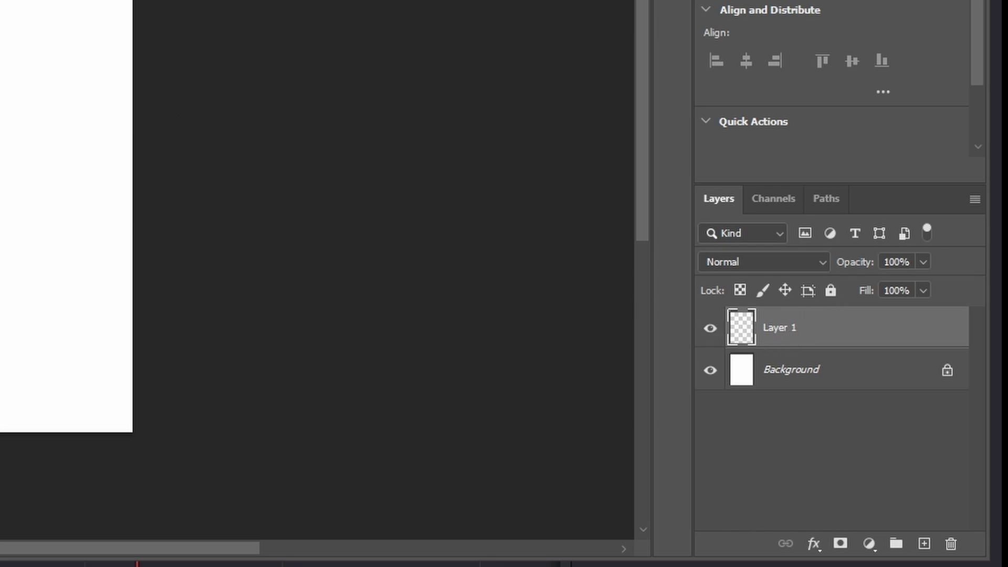
scroll(20, 24, down, 1)
scroll(20, 24, up, 1)
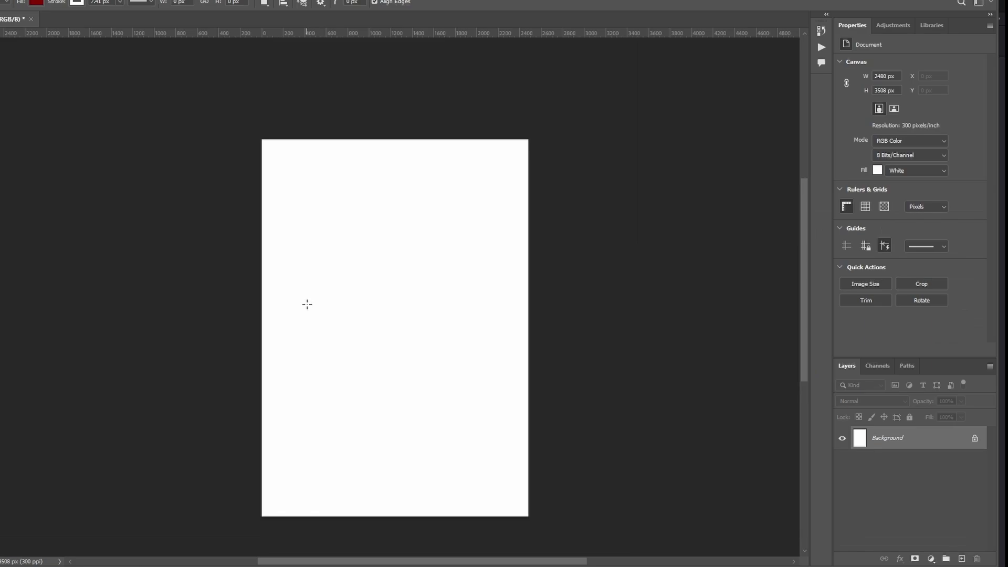
Step: Draw a dark red rectangle about 1556 by 753 px across the middle of the page
drag(306, 304, 474, 385)
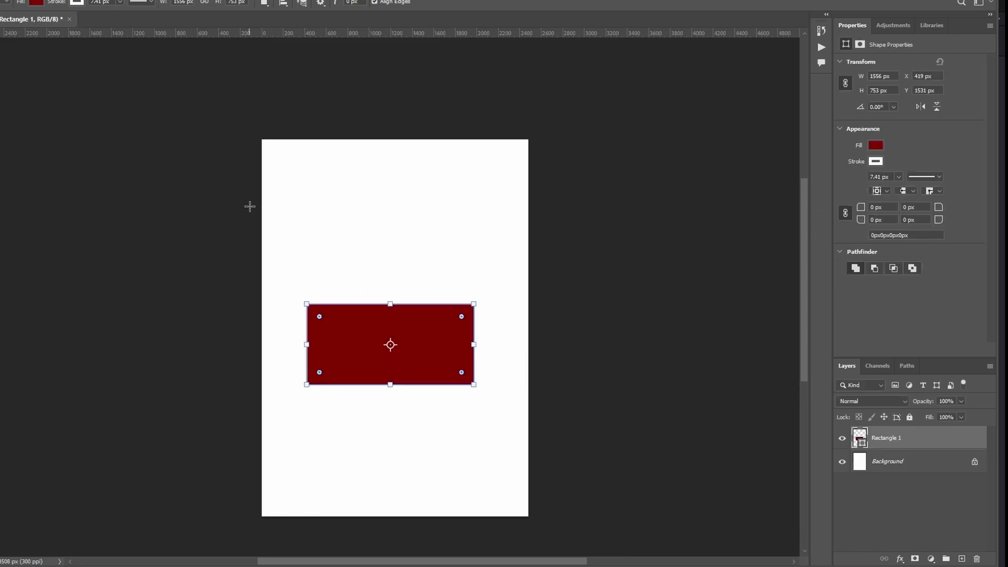
Step: Place the image "ChatGPT Image Apr 8, 2025, 09_52_49 AM" and scale it to about 1249 by 1874 px, centred at the page's bottom edge
click(0, 0)
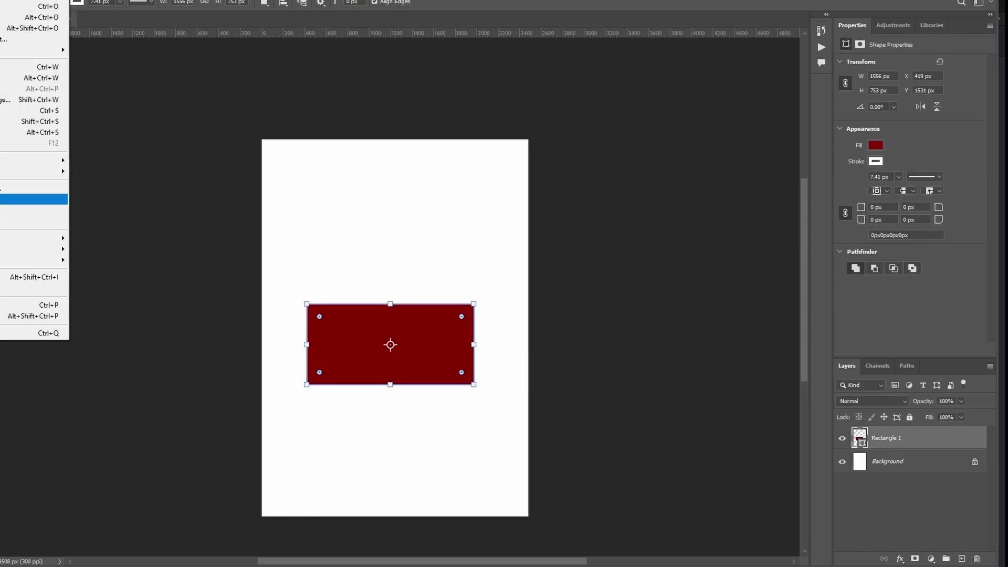
click(2, 199)
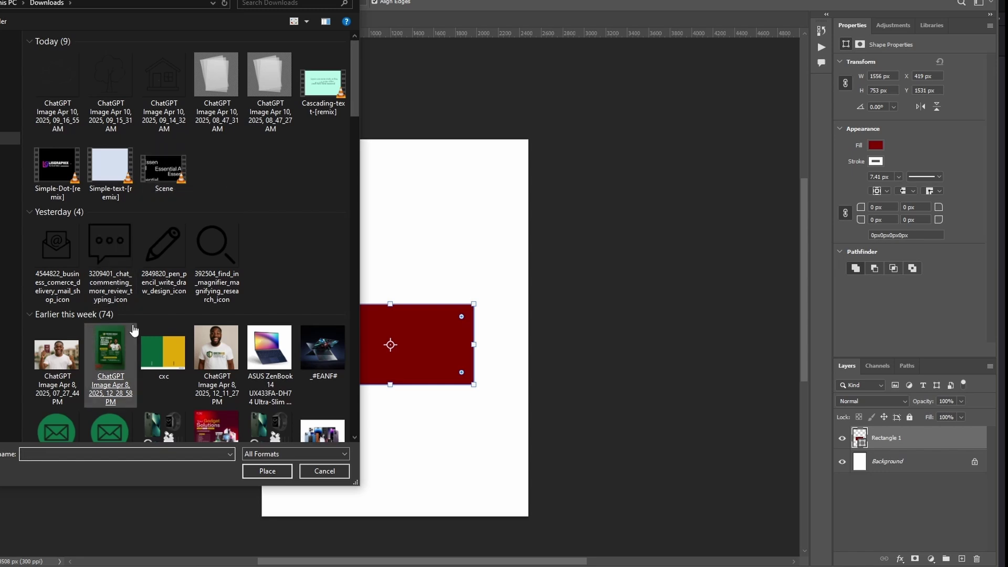
scroll(136, 334, down, 3)
double_click(164, 300)
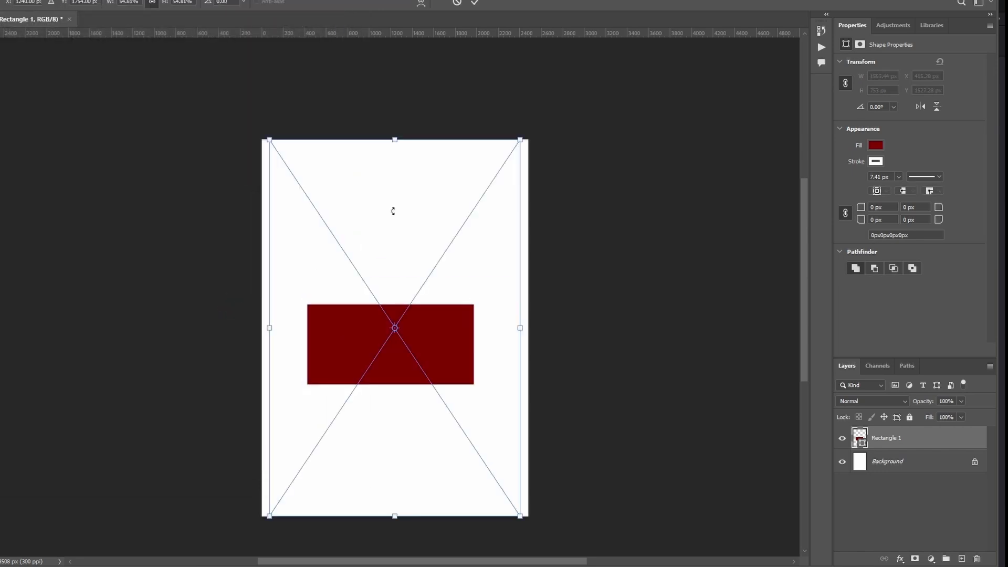
drag(391, 136, 395, 315)
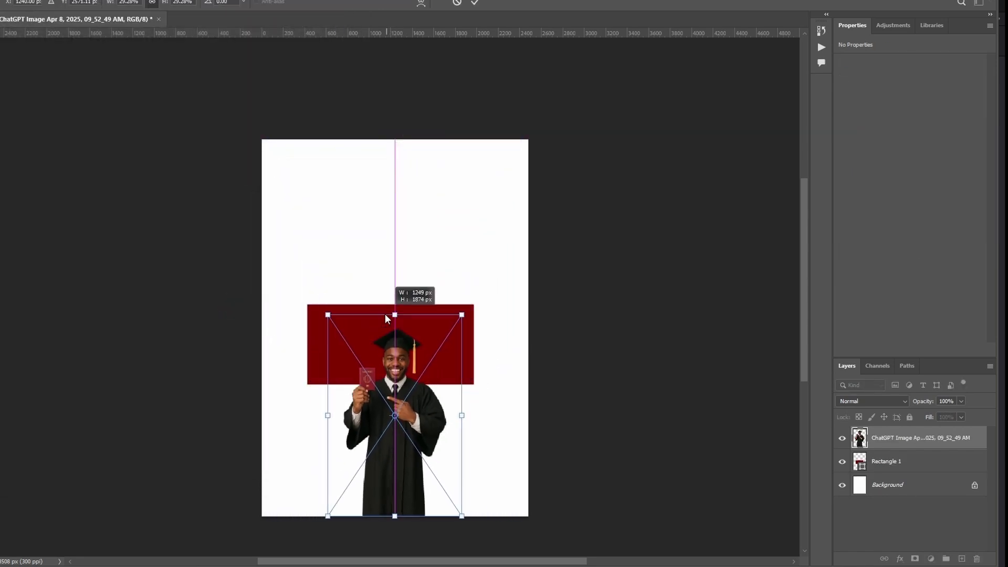
key(Return)
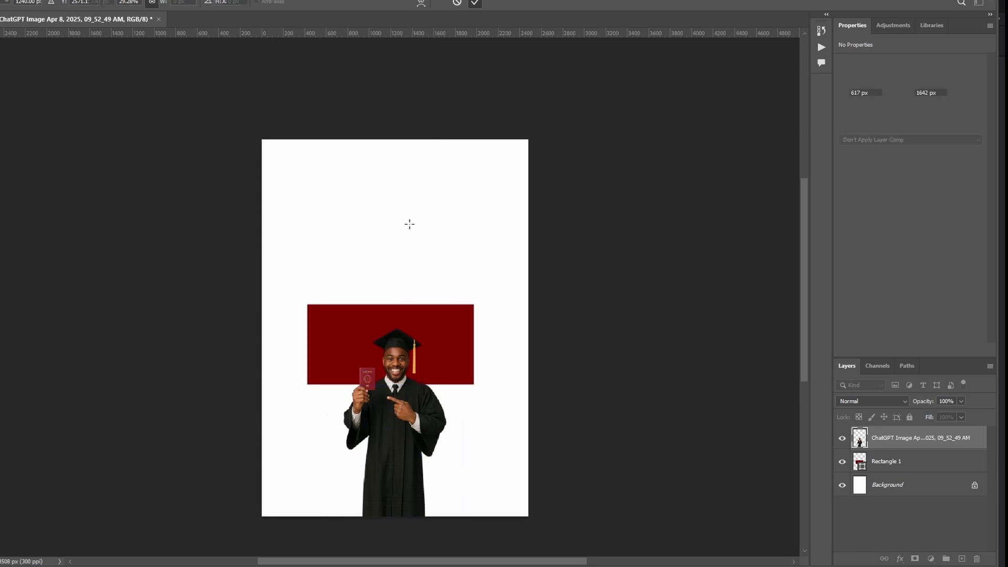
Step: Add the text "SALE NOW" in the white area above the red rectangle
key(t)
click(375, 210)
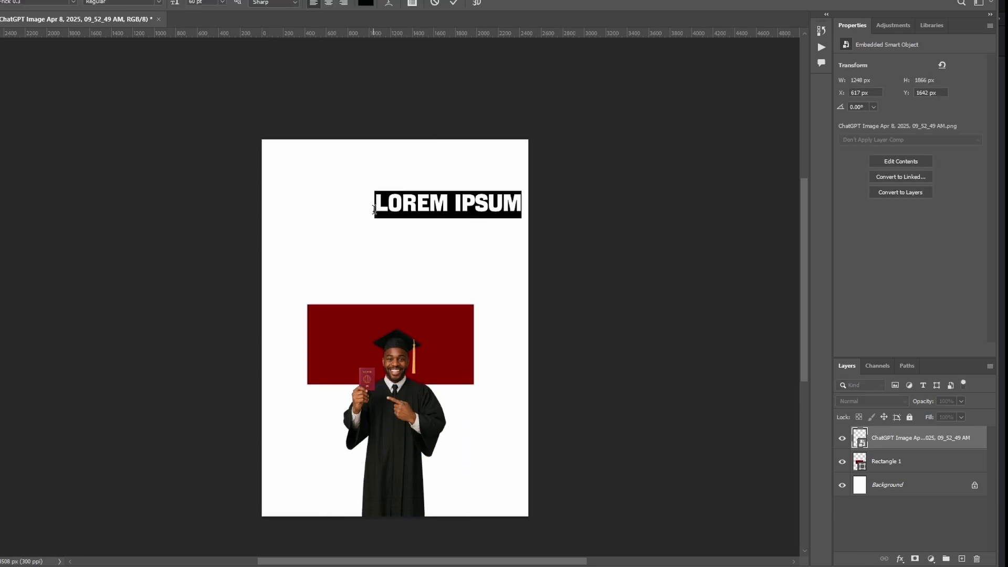
text(SALE NOW)
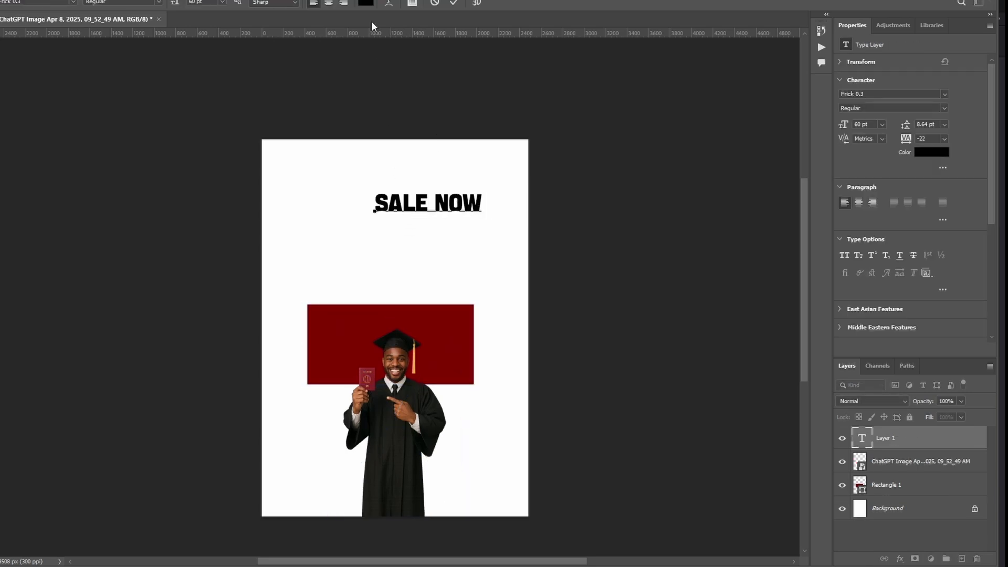
click(451, 4)
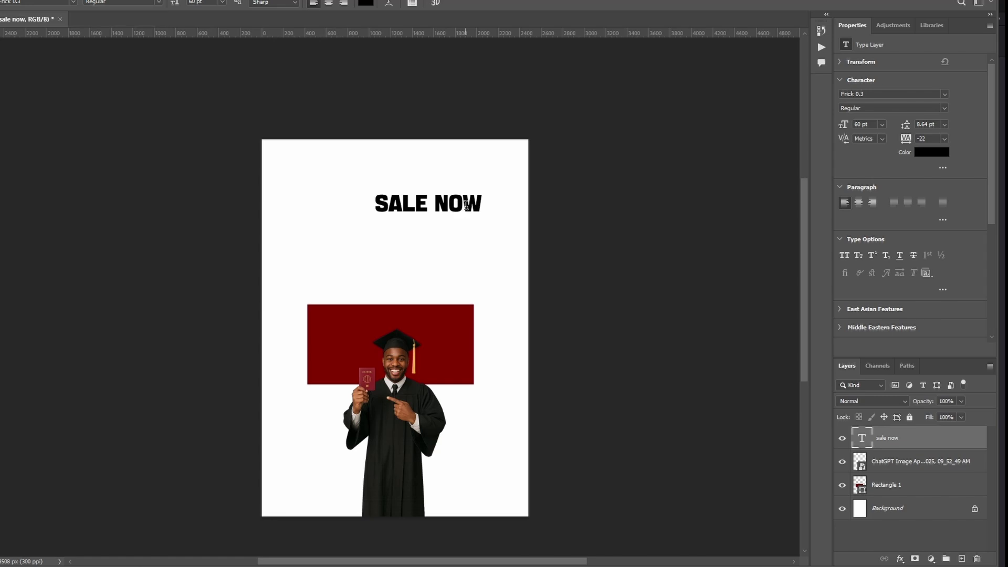
Step: Move the "SALE NOW" text down to the page's horizontal centre, just above the red rectangle, and deselect it
key(v)
drag(463, 203, 430, 242)
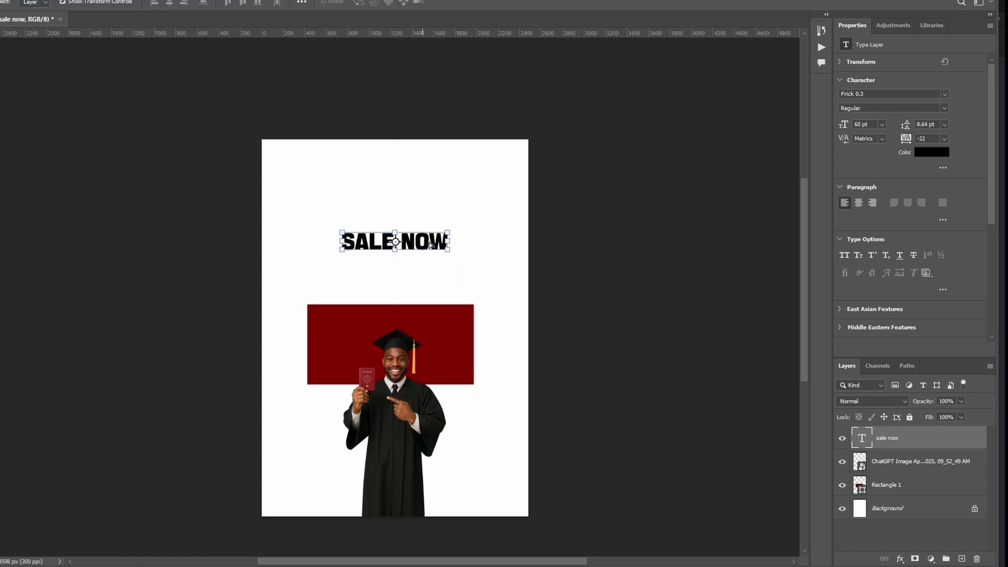
click(475, 224)
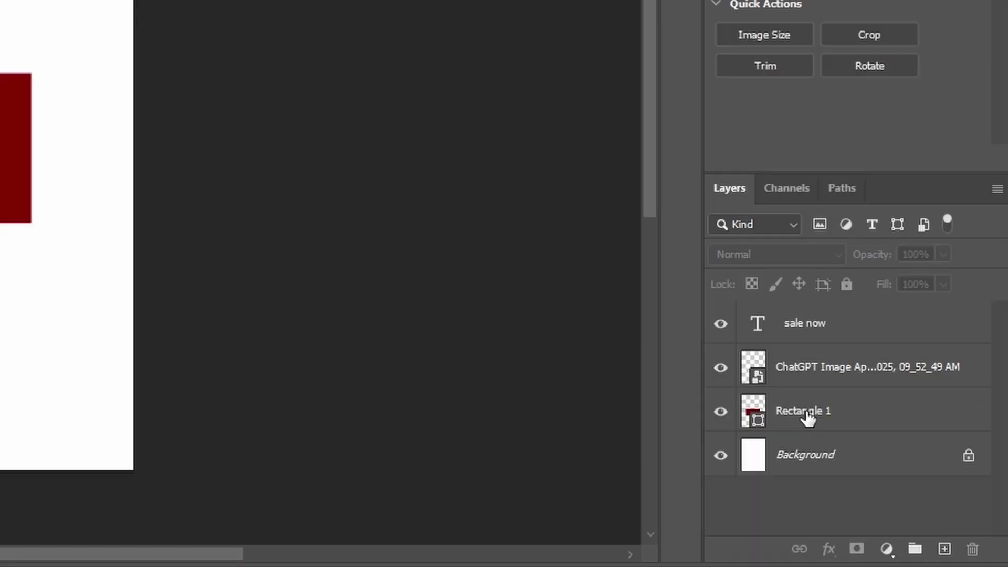
Step: Rename the Rectangle 1 layer to "Red box" and the ChatGPT image layer to "image"
double_click(885, 485)
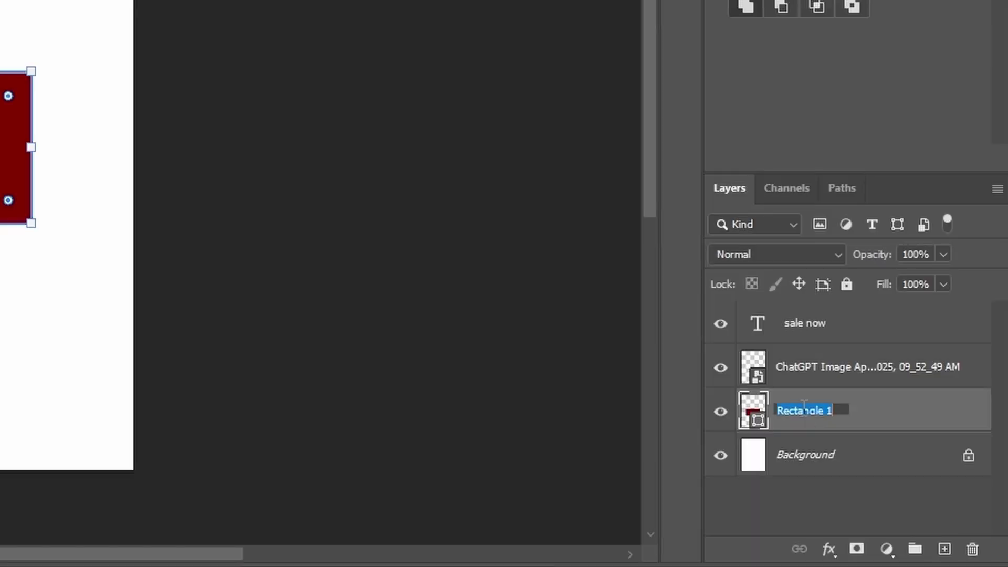
text(Red box)
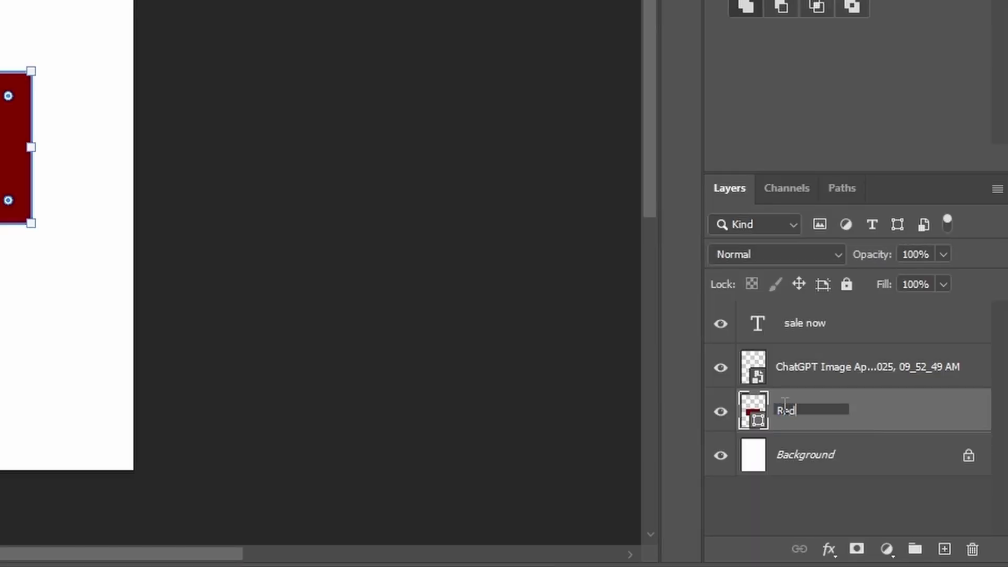
double_click(817, 367)
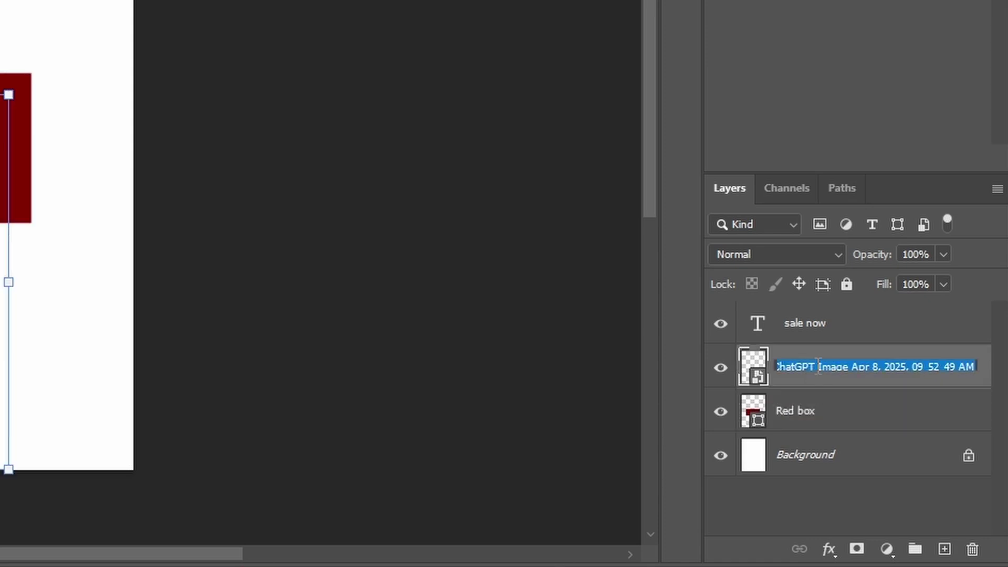
key(BackSpace)
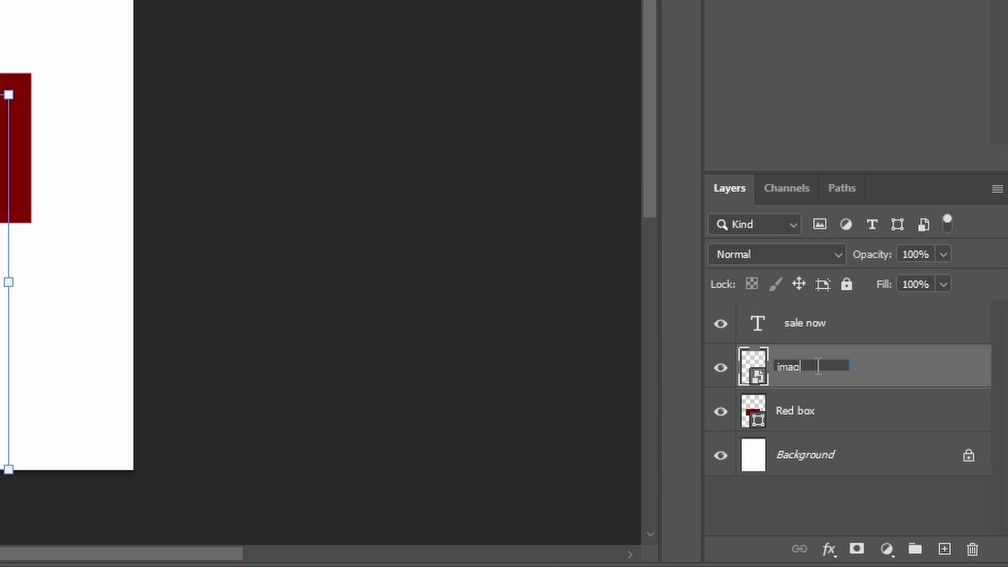
key(Return)
Step: Rename the "sale now" layer to "text"
click(819, 328)
double_click(819, 328)
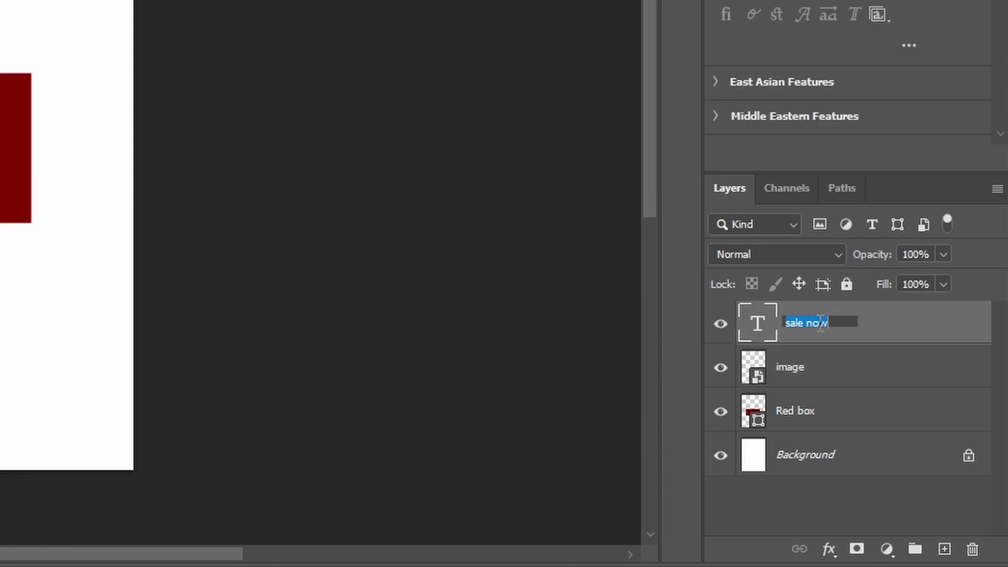
text(text)
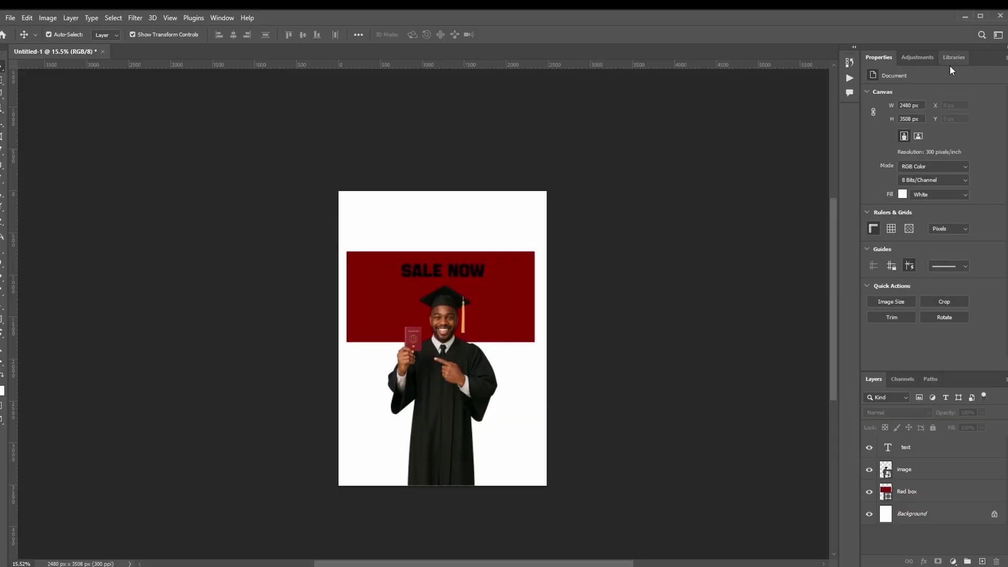
Step: Move the text layer below the Red box layer, deselect it, and move it back up between the image and Red box layers
drag(920, 452, 915, 498)
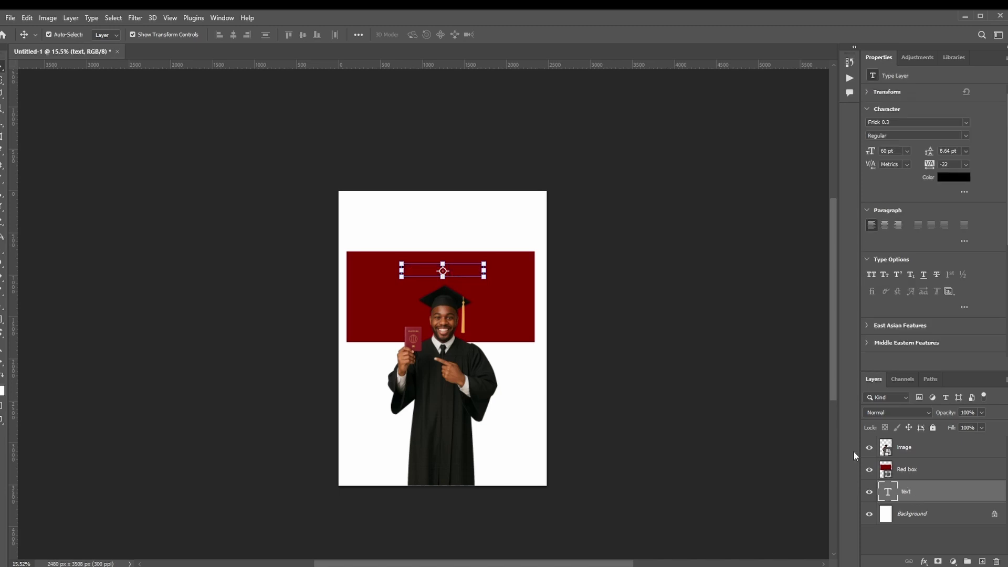
click(604, 294)
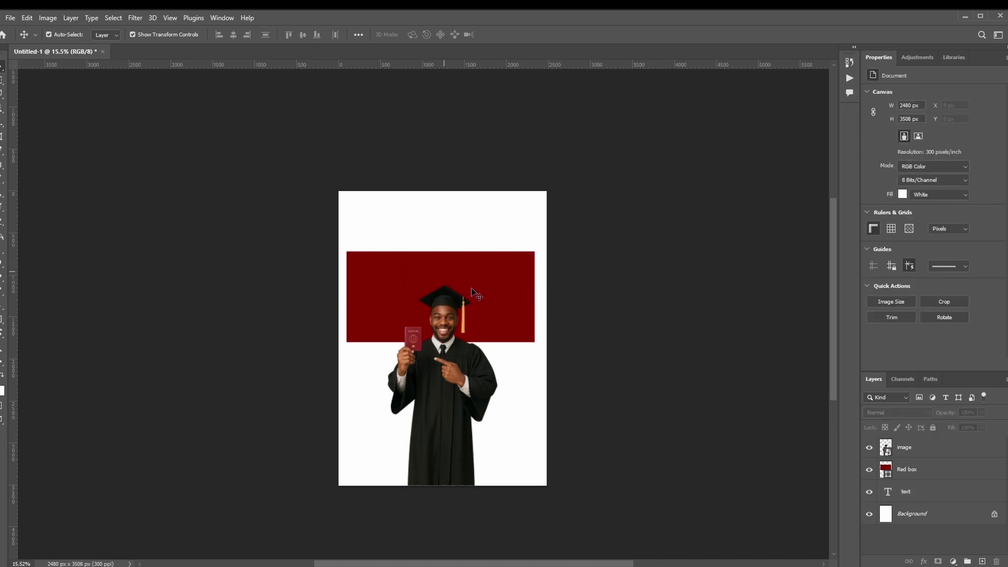
drag(904, 495, 906, 461)
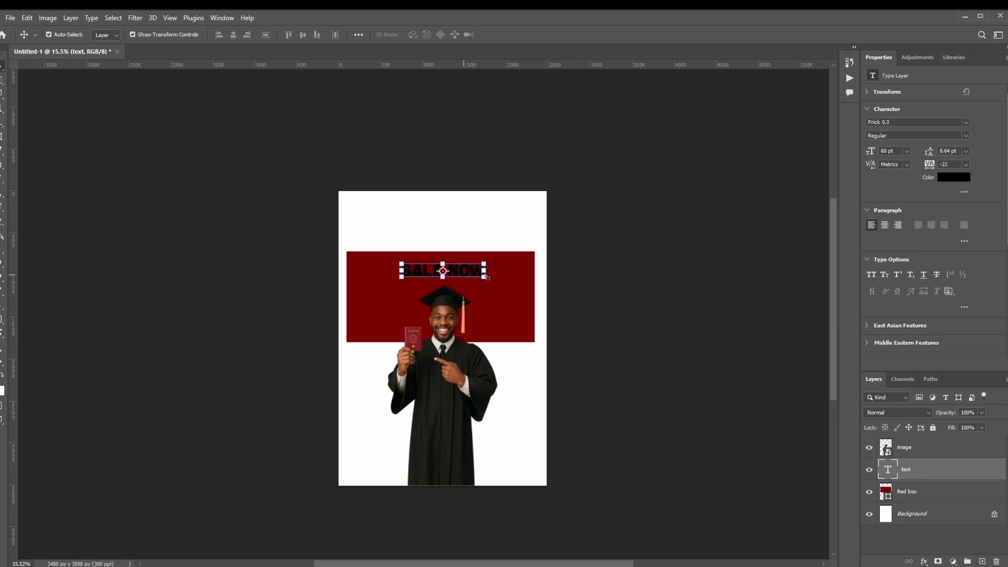
click(608, 216)
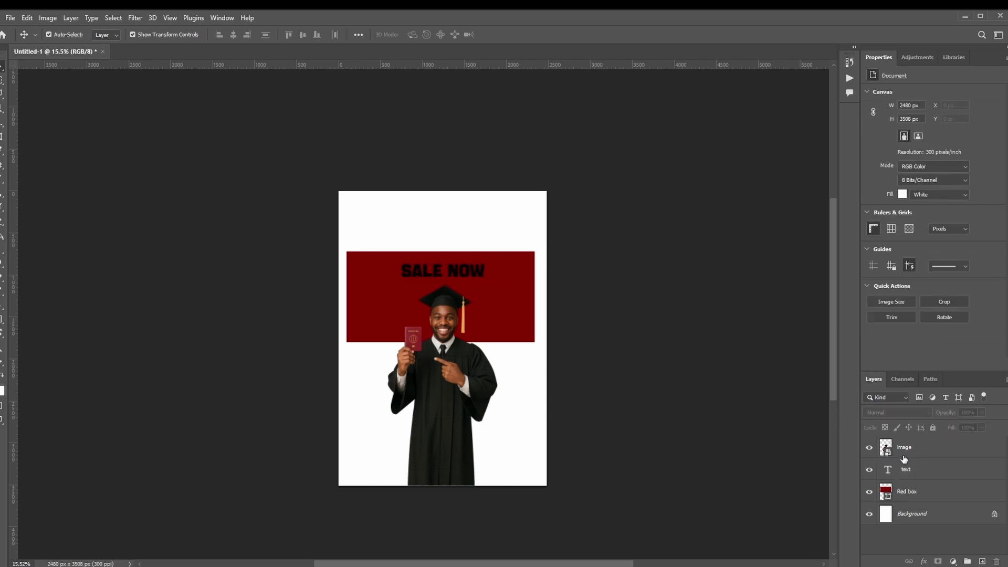
Step: Place the text layer beneath the Red box layer again and return it to just above the Red box
drag(921, 448, 930, 502)
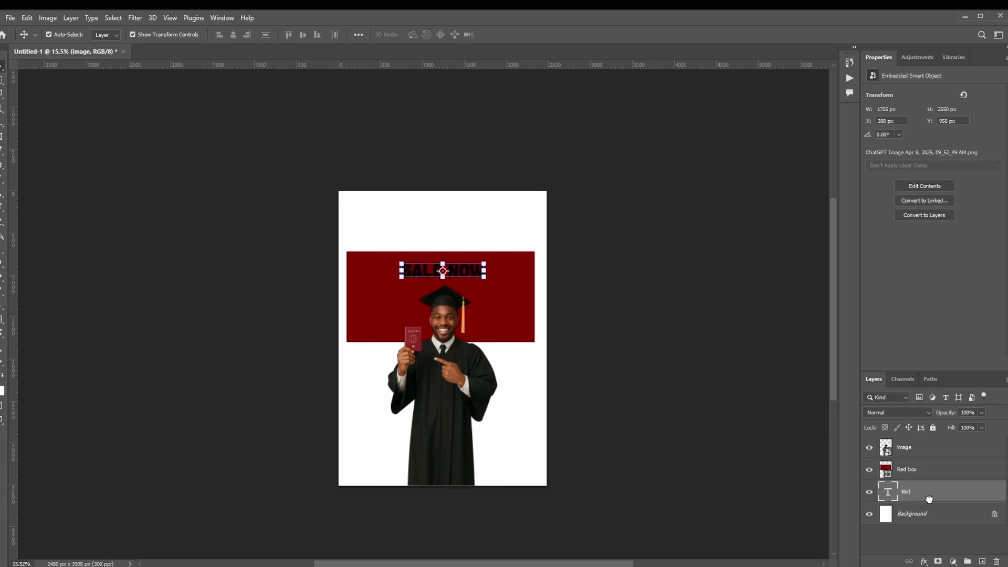
click(721, 397)
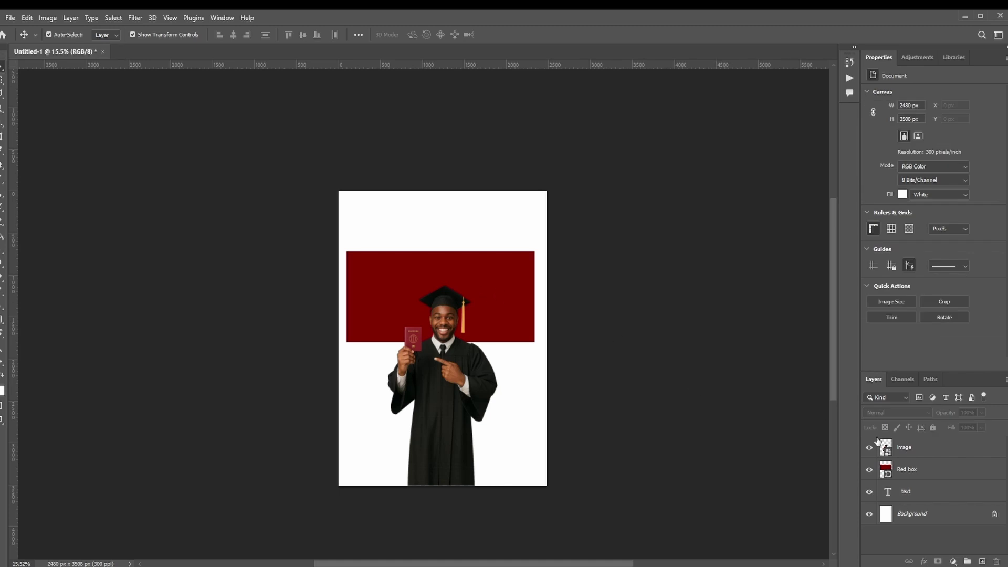
drag(908, 492, 908, 462)
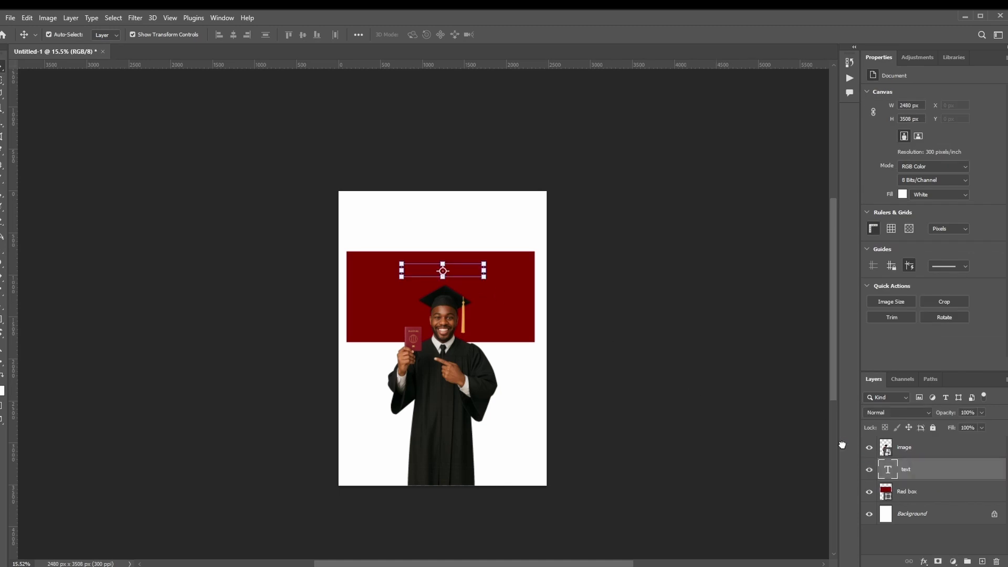
click(596, 178)
scroll(458, 283, up, 3)
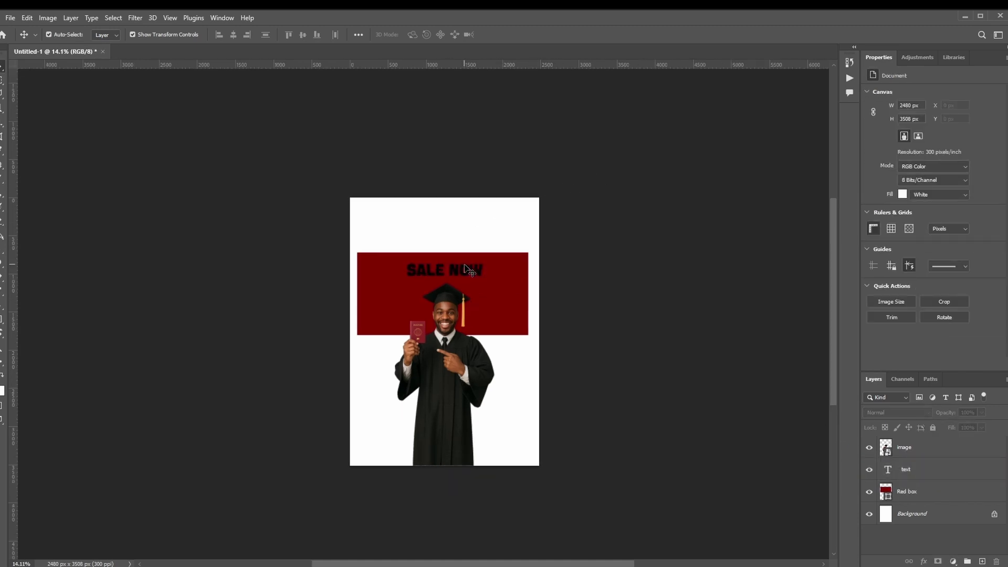
scroll(479, 270, up, 2)
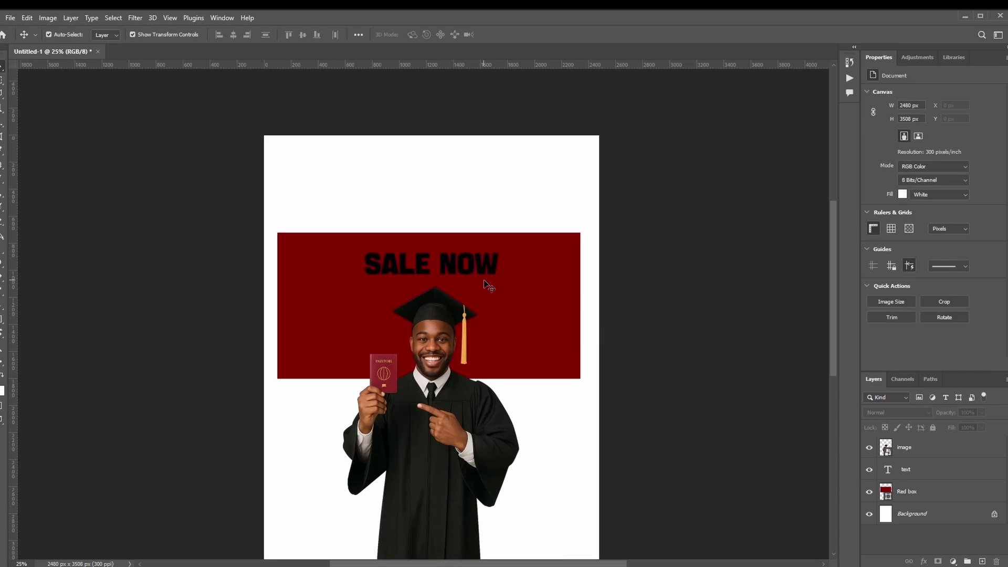
scroll(490, 286, down, 1)
scroll(490, 286, up, 1)
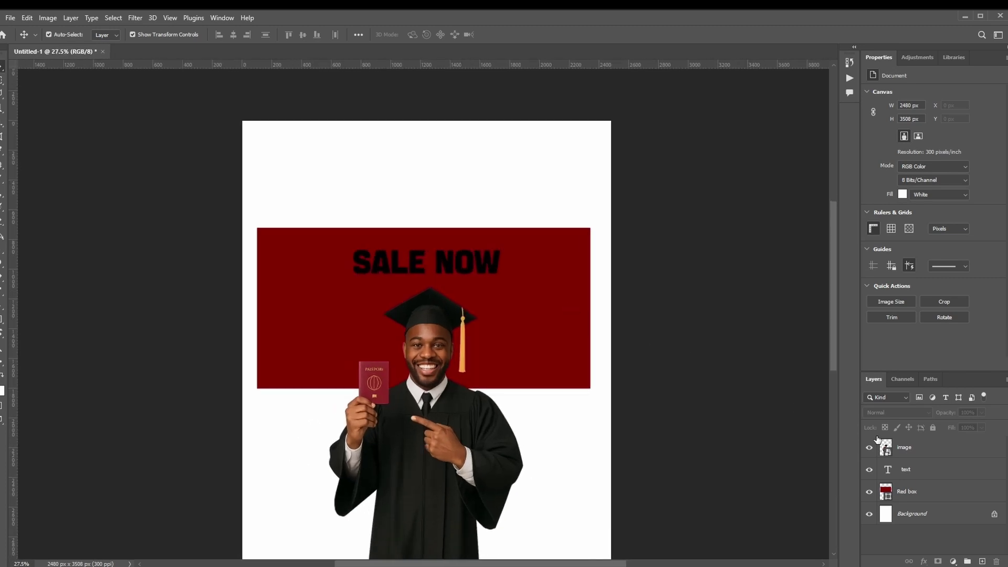
Step: Give the image layer a red colour label
mouse_move(922, 453)
mouse_down()
mouse_move(902, 503)
mouse_move(912, 440)
mouse_up()
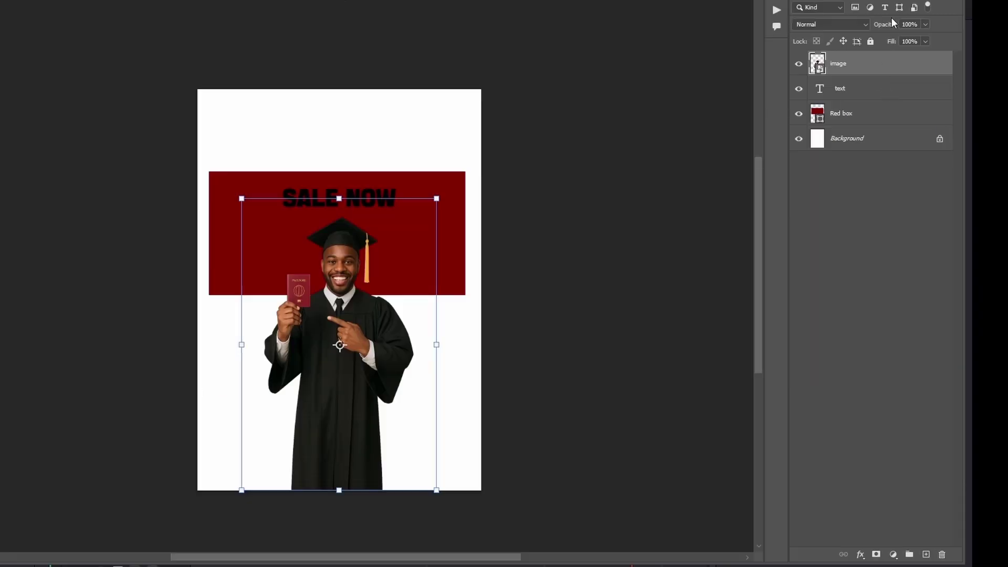
right_click(859, 72)
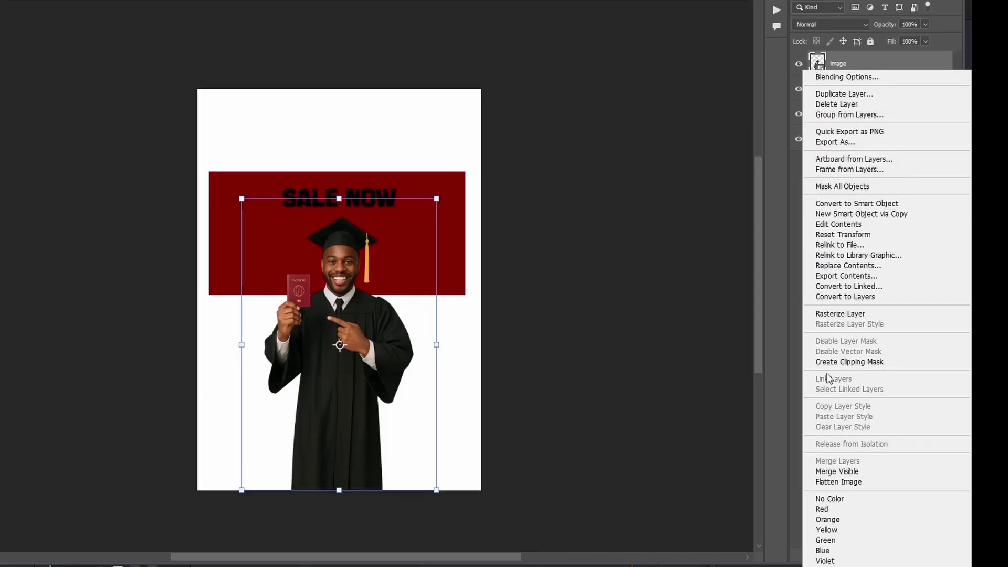
click(822, 509)
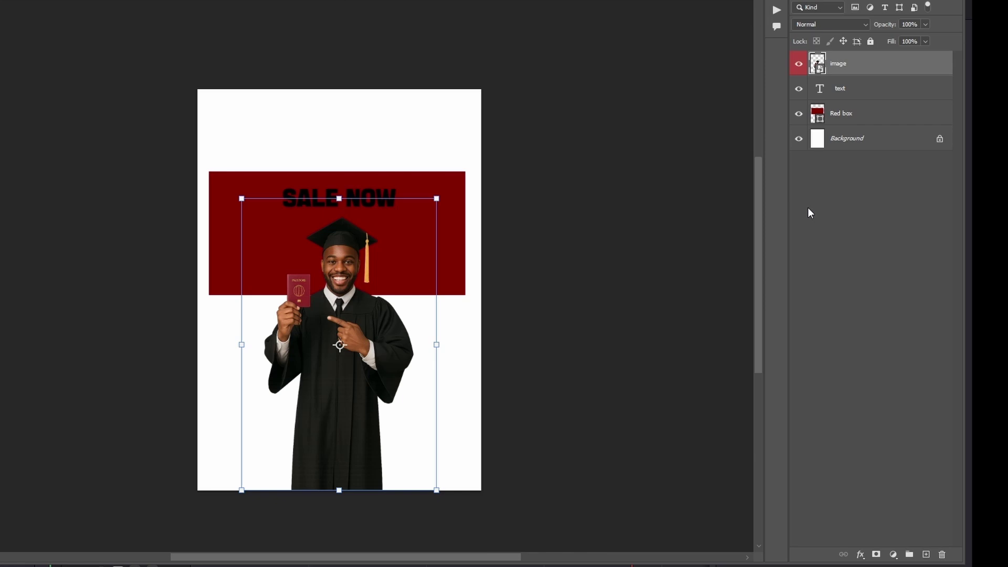
Step: Give the text layer a yellow colour label and the Red box layer a green one
right_click(861, 93)
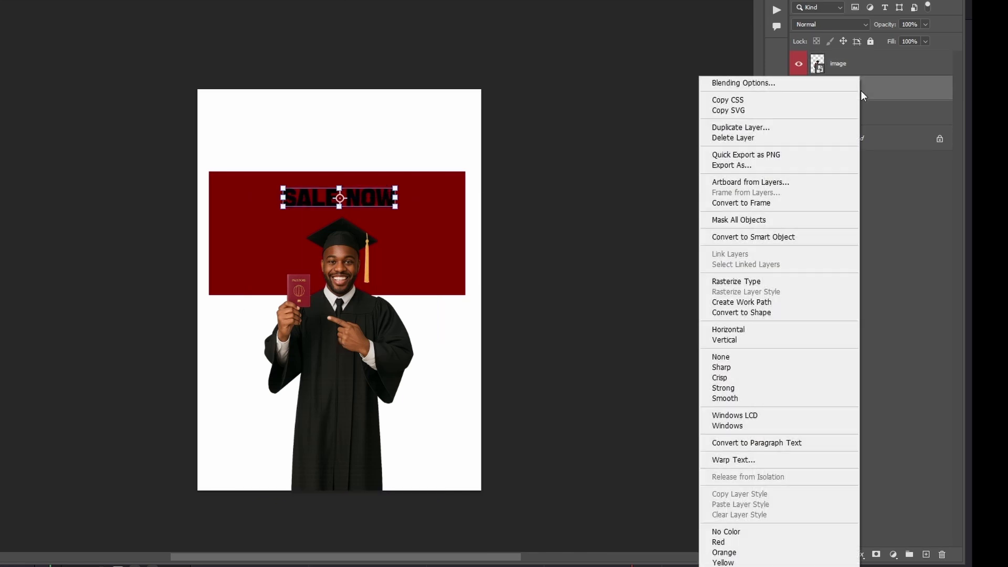
click(752, 561)
right_click(840, 116)
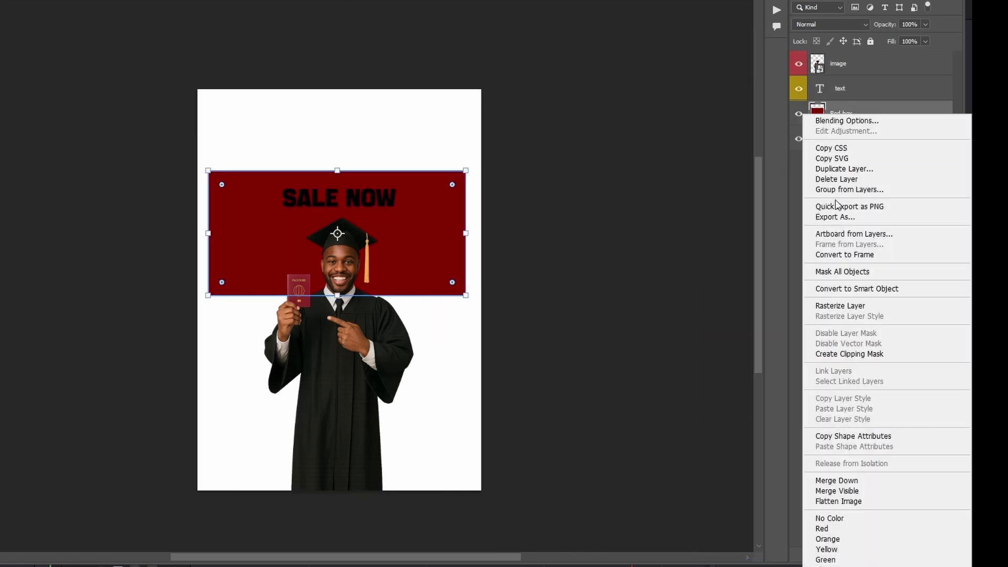
click(836, 561)
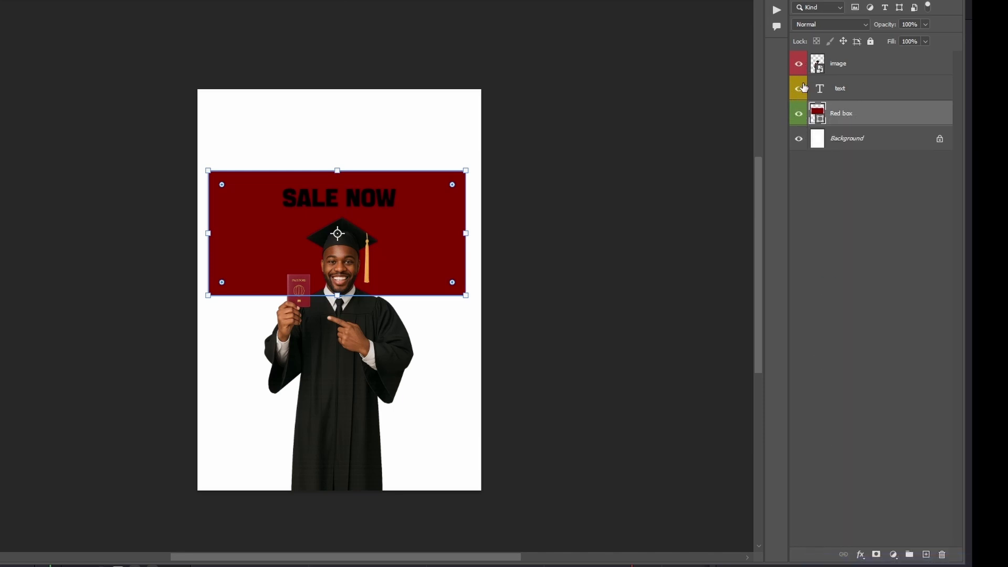
Step: Reapply the red label to the image layer, and clear and reapply the yellow label on the text layer
right_click(848, 64)
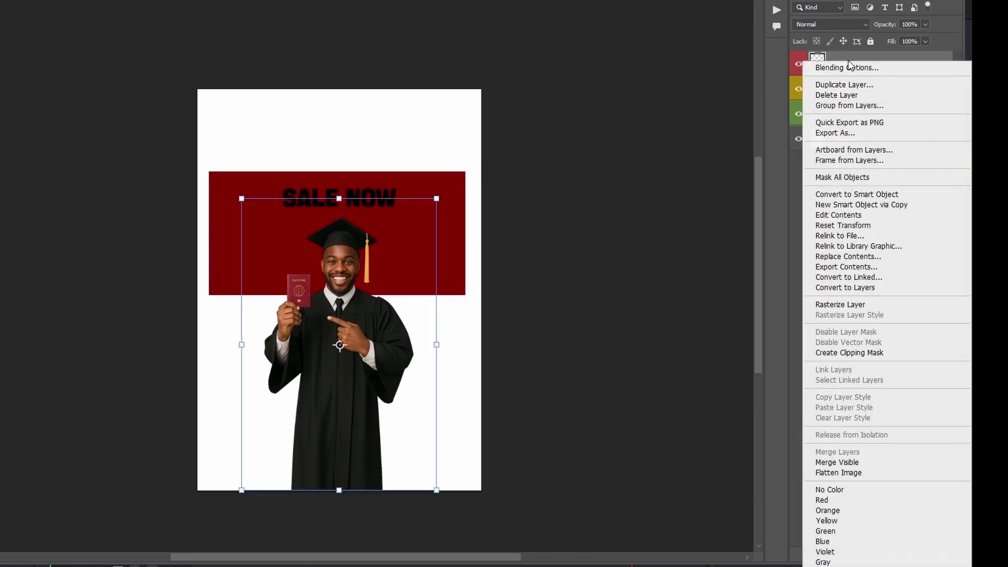
click(821, 500)
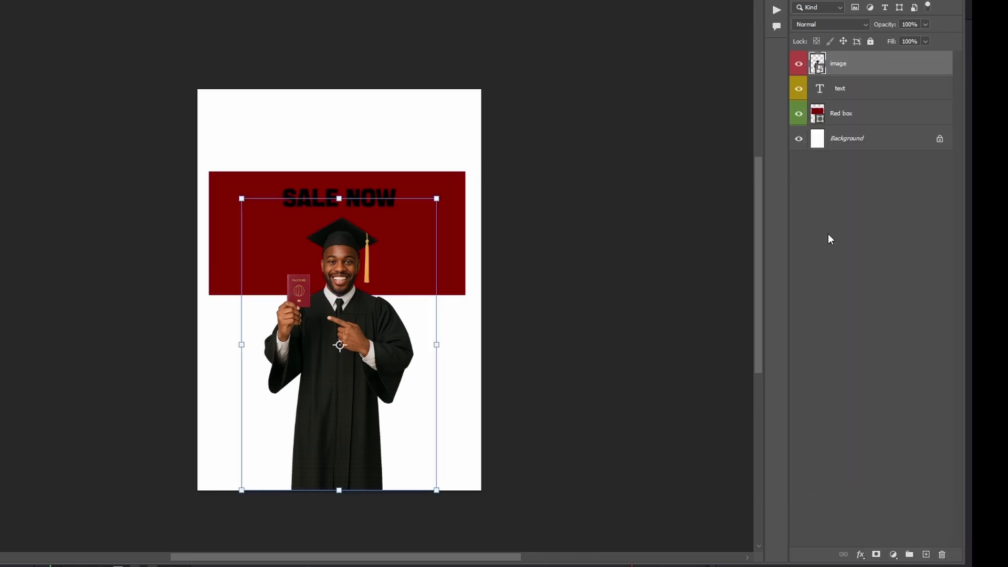
click(837, 89)
right_click(839, 90)
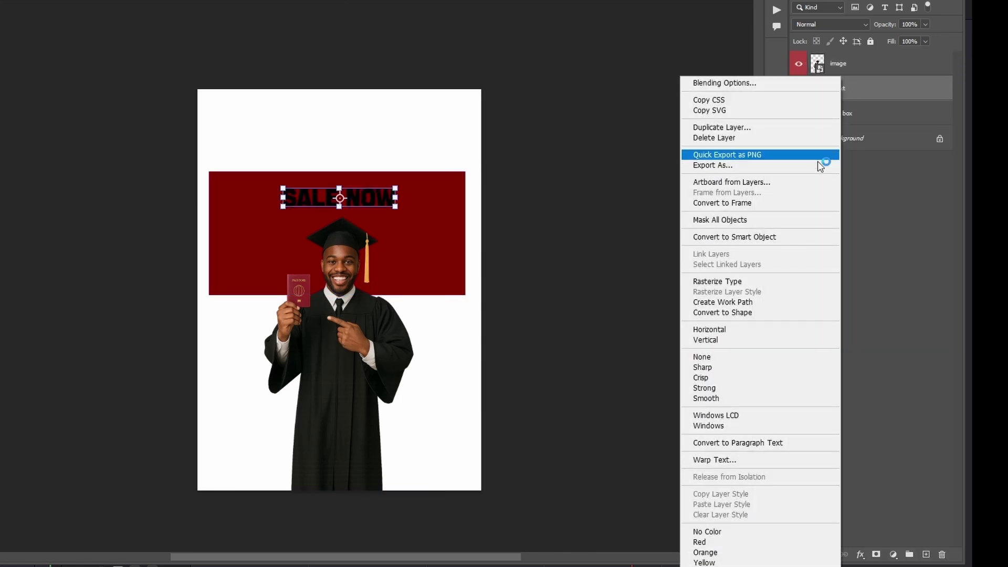
click(737, 532)
right_click(845, 92)
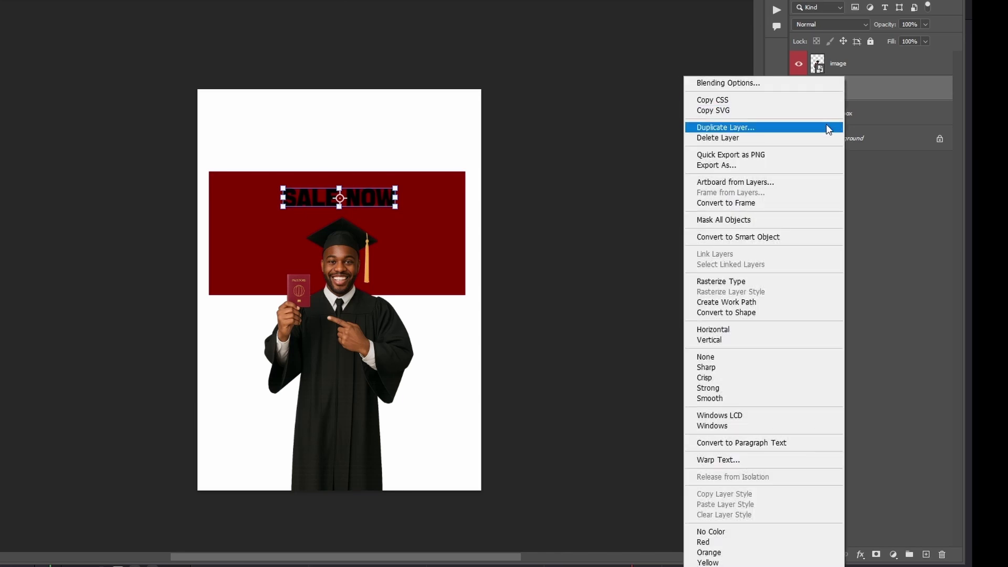
click(731, 562)
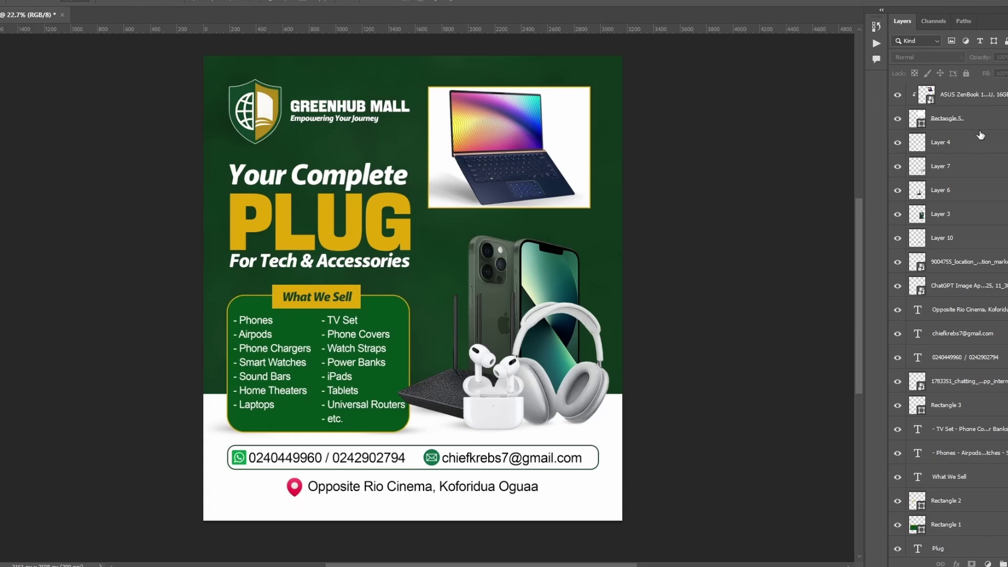
Step: Group the layers from the ASUS ZenBook image down to Layer 10 into a group named "iMAGES"
click(1003, 99)
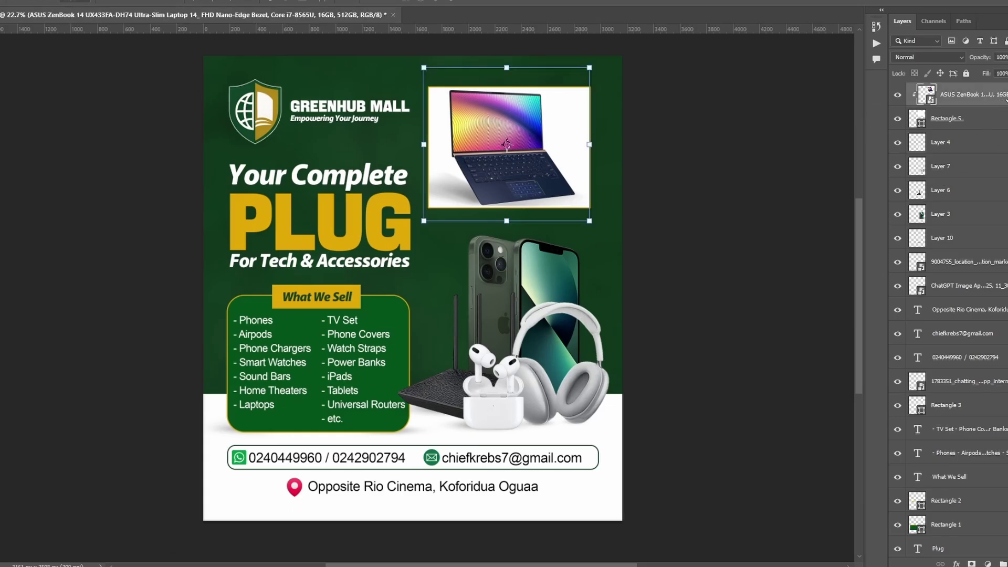
shift+click(982, 125)
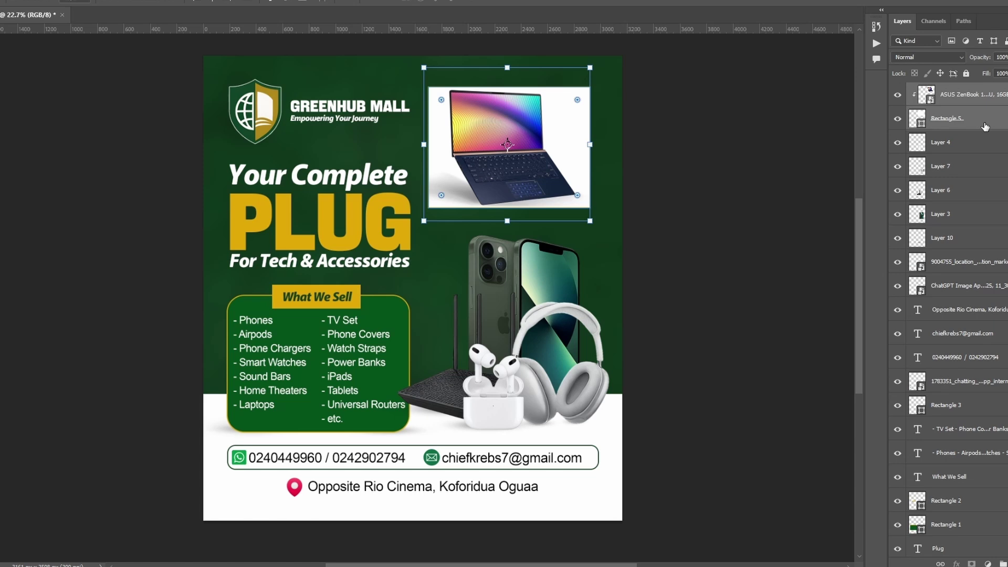
shift+click(974, 142)
shift+click(970, 167)
shift+click(965, 194)
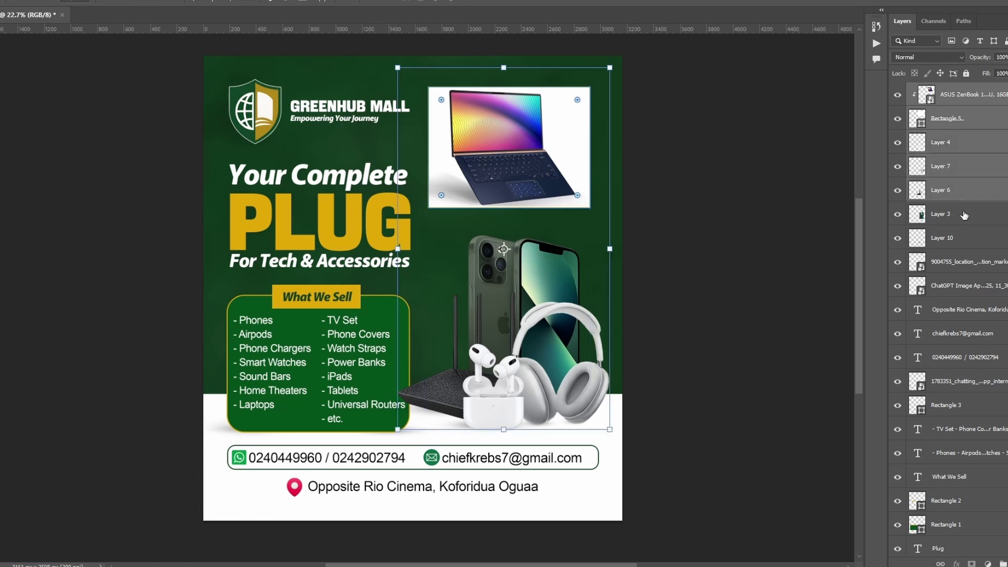
shift+click(965, 215)
shift+click(968, 240)
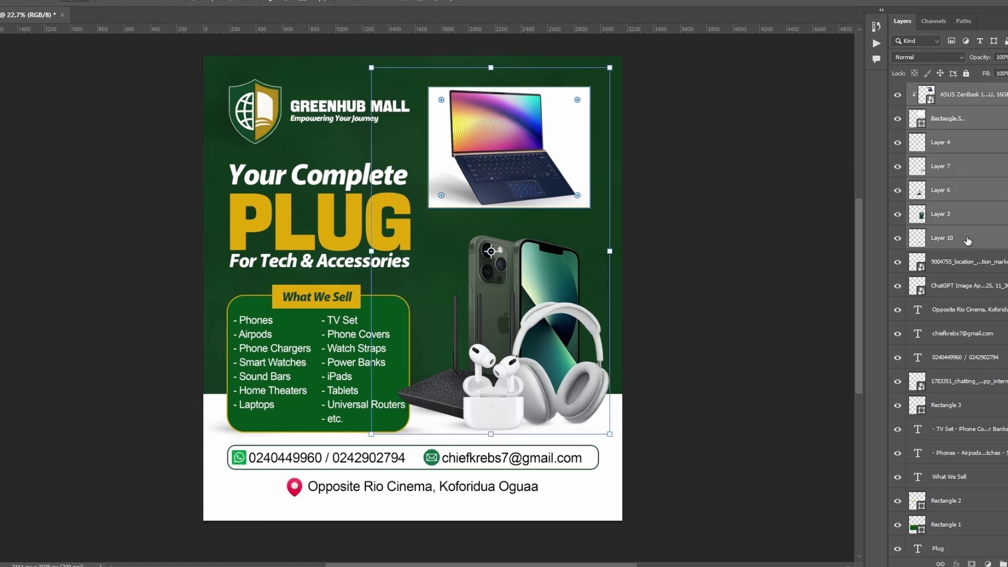
right_click(967, 240)
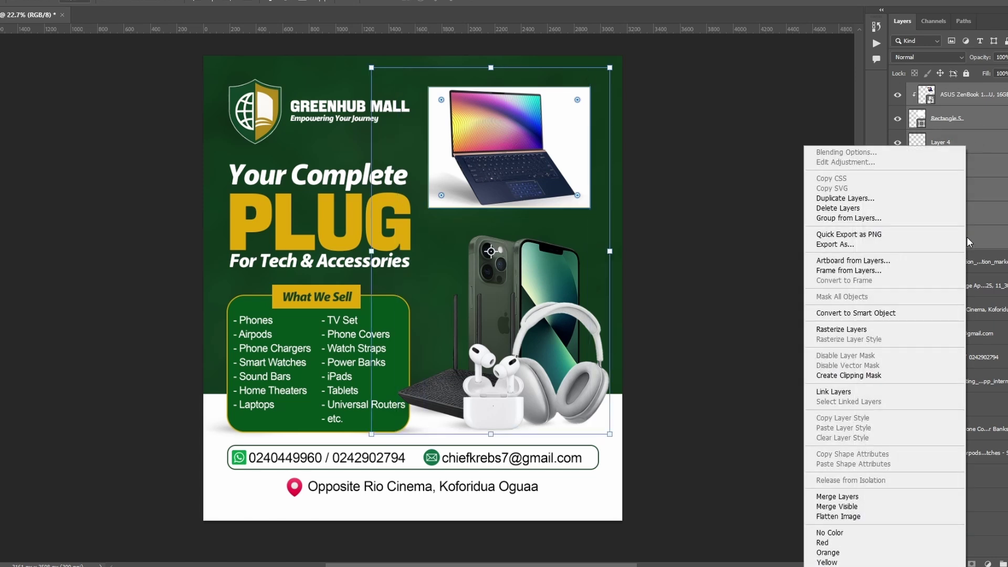
click(885, 218)
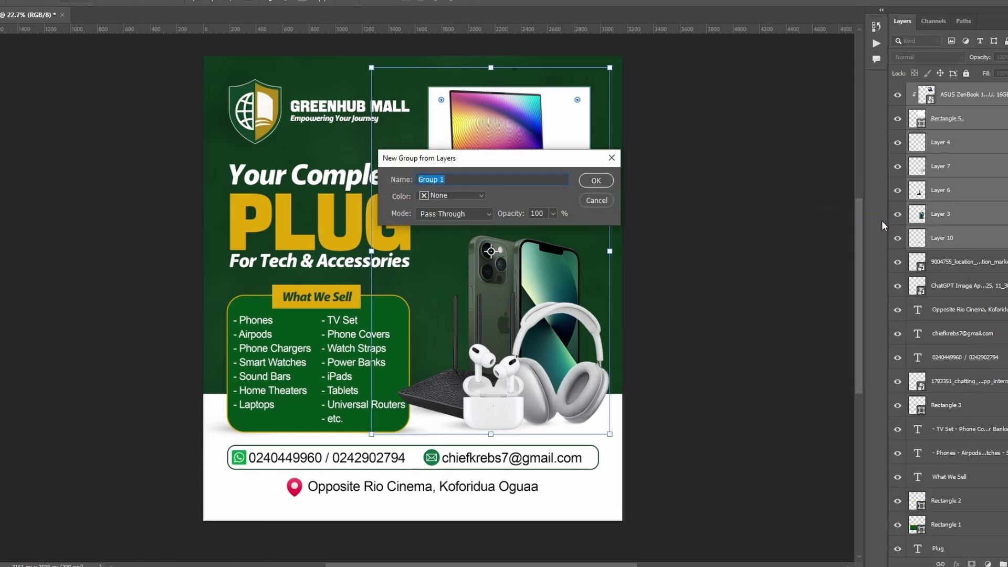
text(iMAGES)
key(Return)
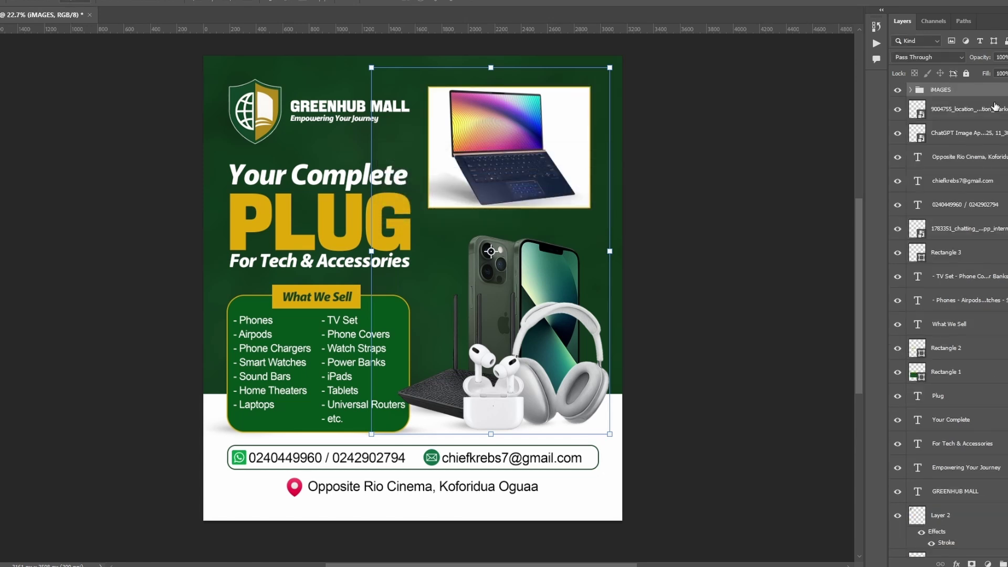
Step: Group the layers from the location pin icon down to Rectangle 3 into a group named "CONTACT INFO"
click(940, 108)
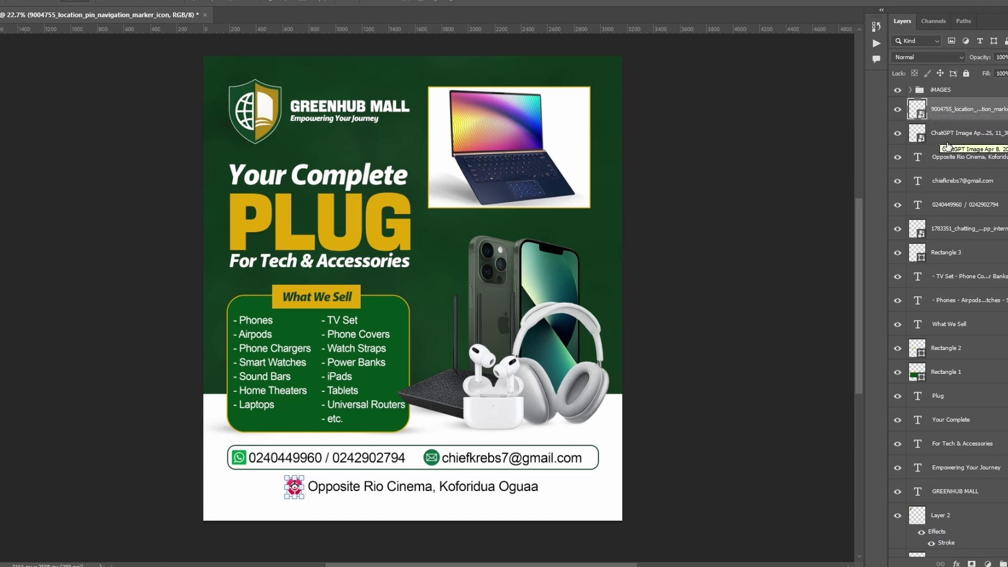
shift+click(959, 137)
shift+click(957, 167)
shift+click(954, 184)
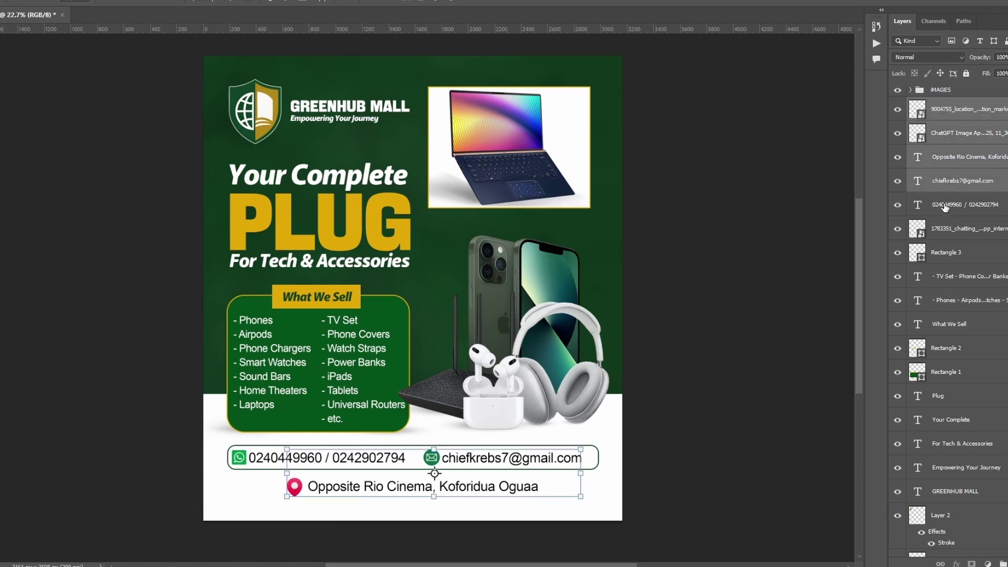
shift+click(950, 208)
shift+click(950, 234)
shift+click(933, 254)
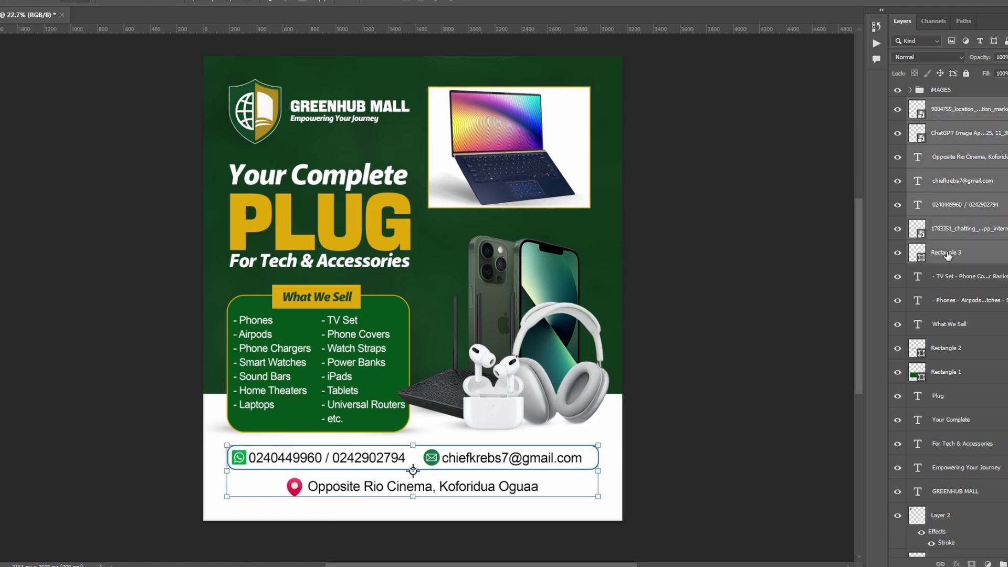
right_click(944, 253)
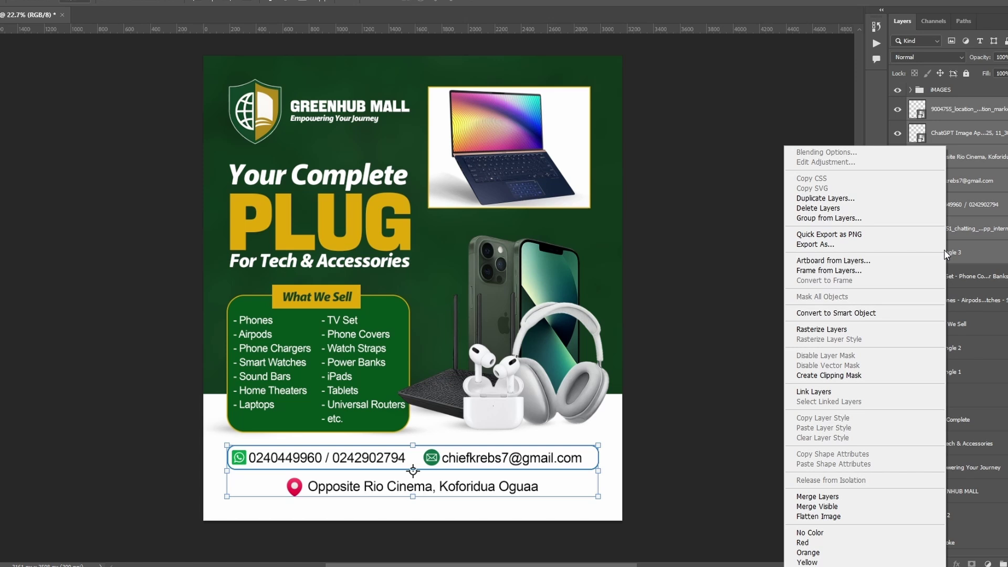
click(899, 224)
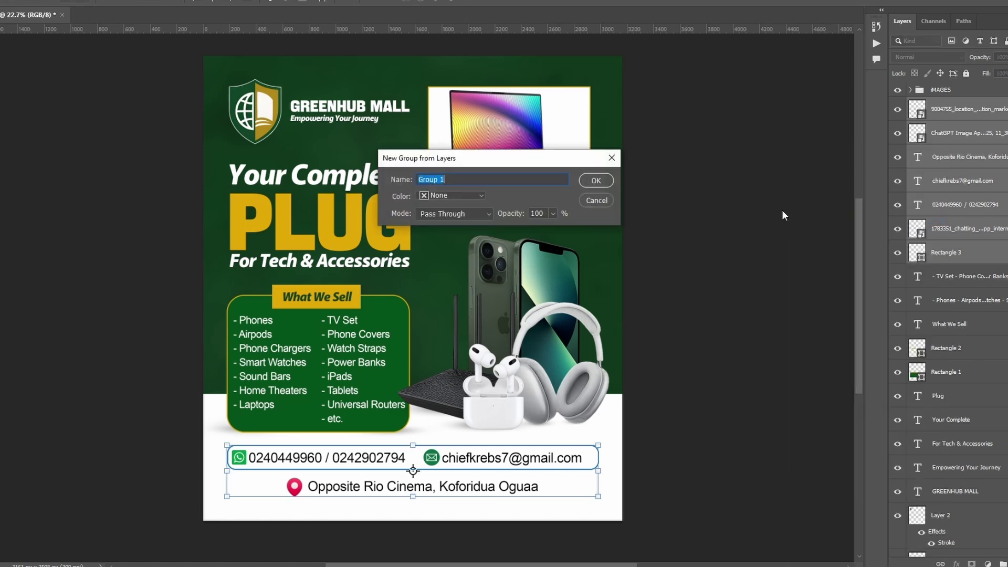
text(CONTACT INFO)
key(Return)
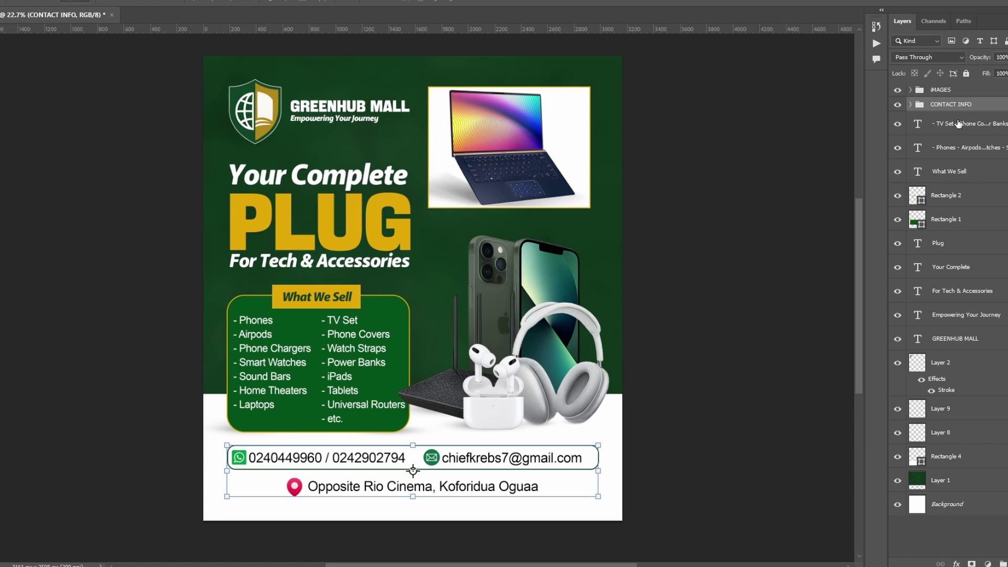
Step: Select the "What We Sell" section's layers, from the TV Set list text down to Rectangle 1
click(958, 124)
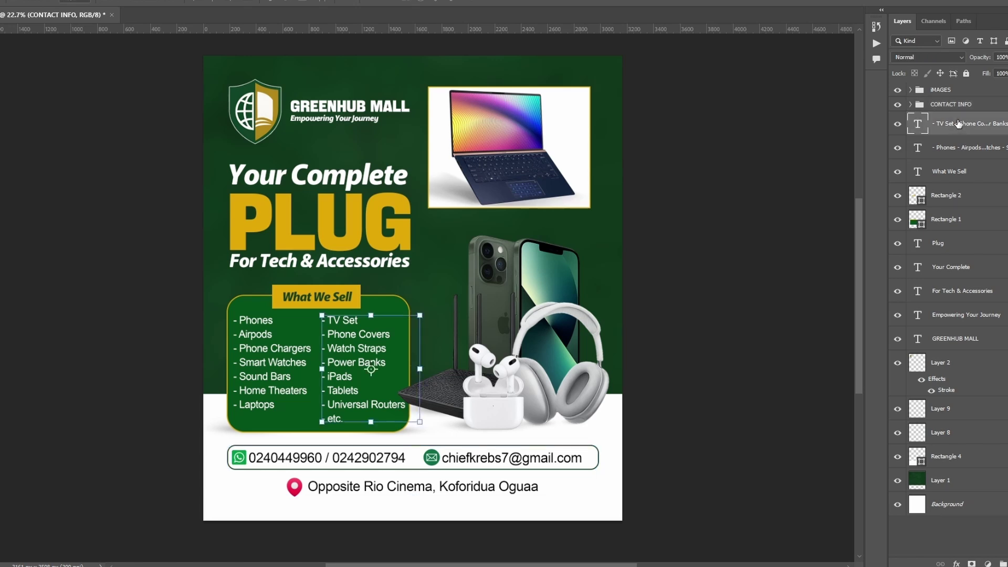
shift+click(968, 148)
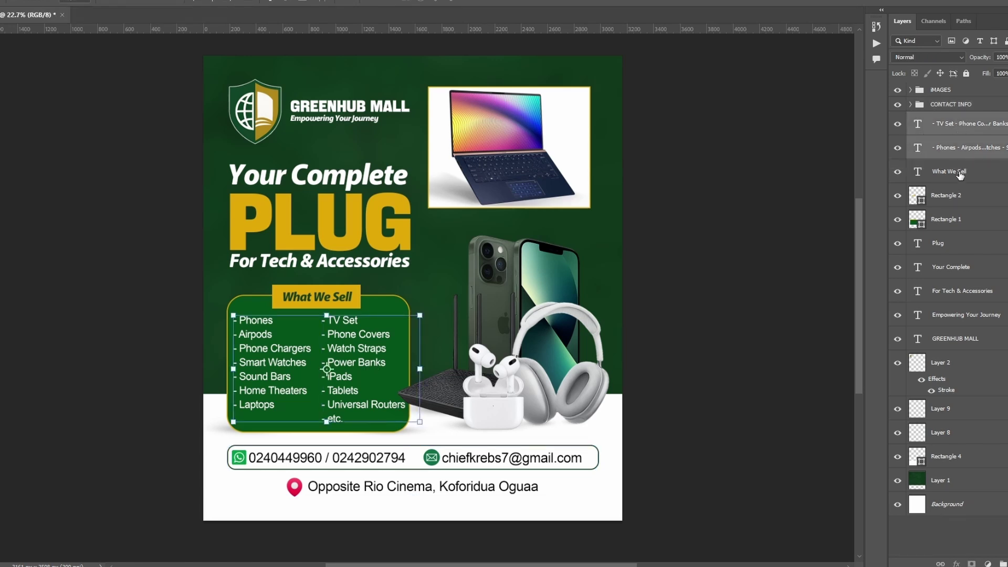
shift+click(959, 172)
shift+click(945, 195)
shift+click(951, 220)
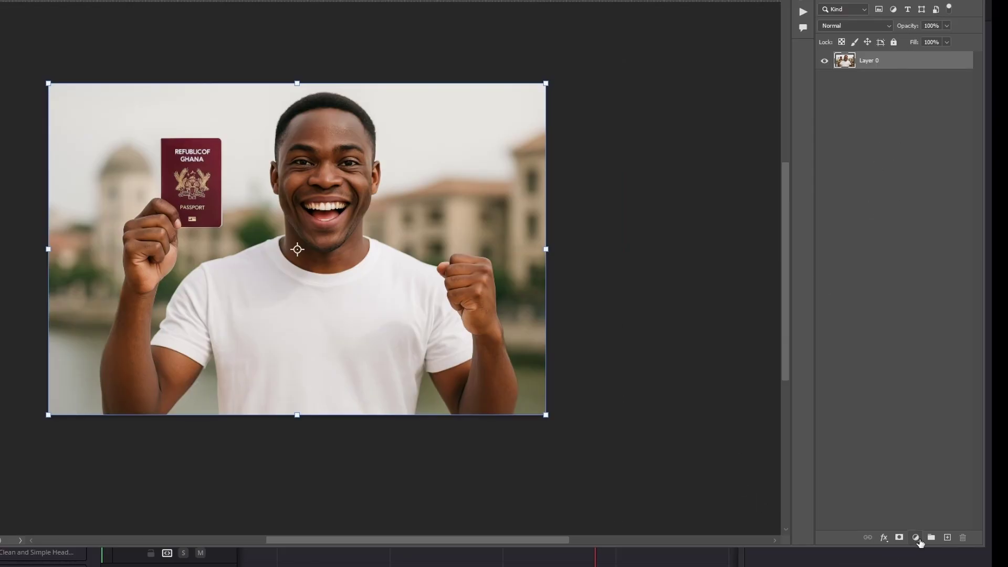
Step: Add a Brightness/Contrast adjustment layer above the passport photo on Layer 0 and adjust its brightness
click(916, 537)
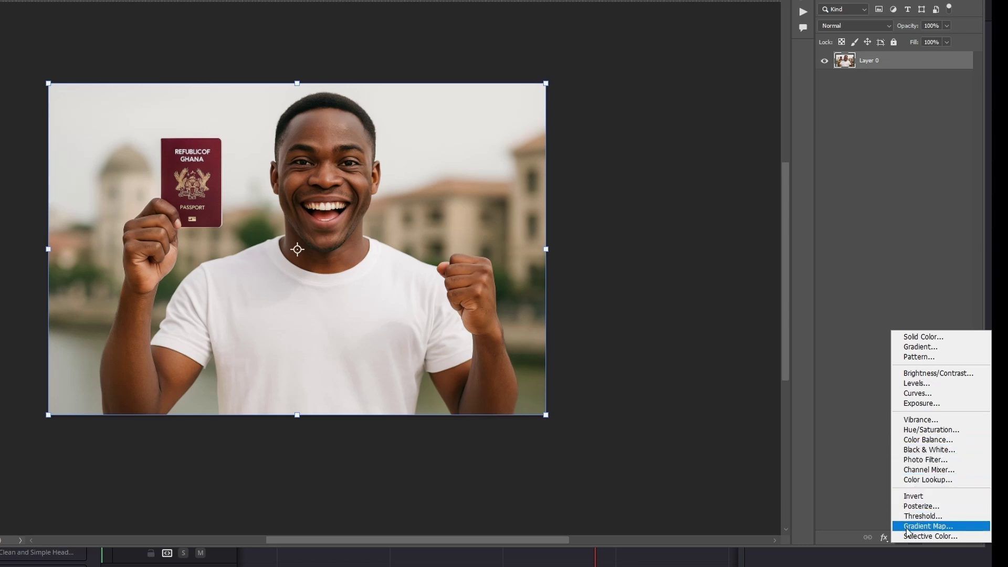
click(942, 373)
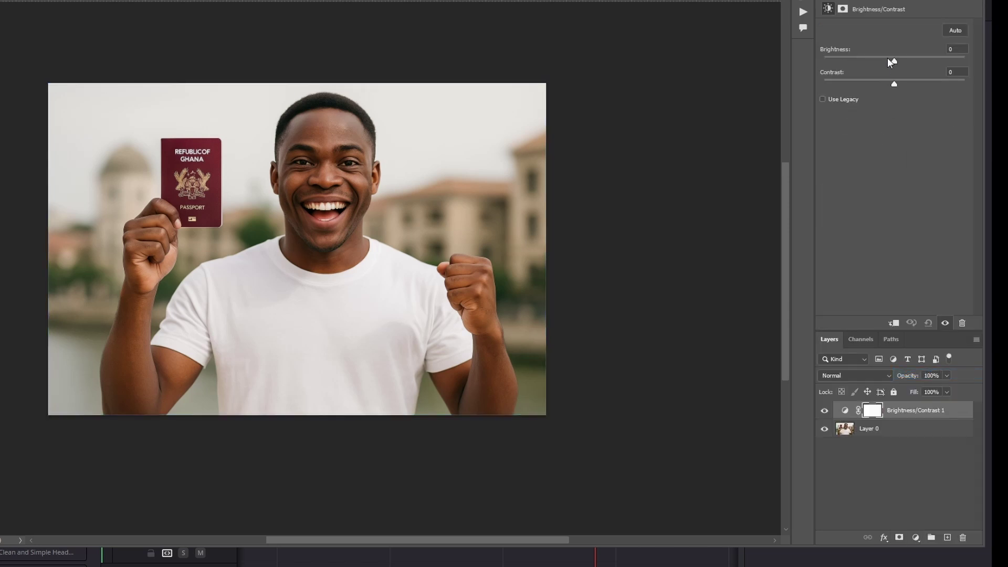
drag(889, 58, 723, 95)
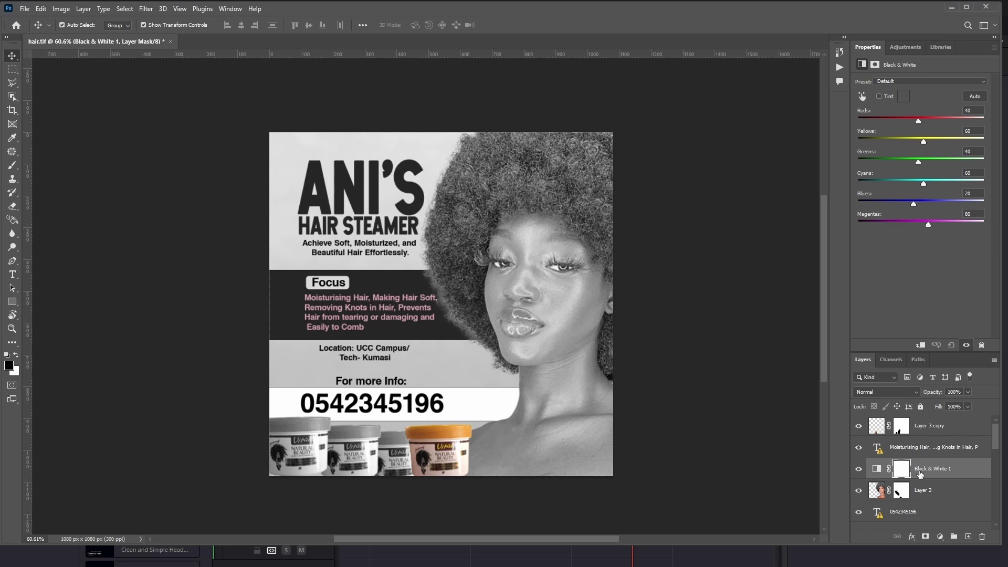
Step: Clip the Black & White 1 adjustment to Layer 2 and toggle its visibility repeatedly to compare the woman's portrait with and without it
right_click(937, 474)
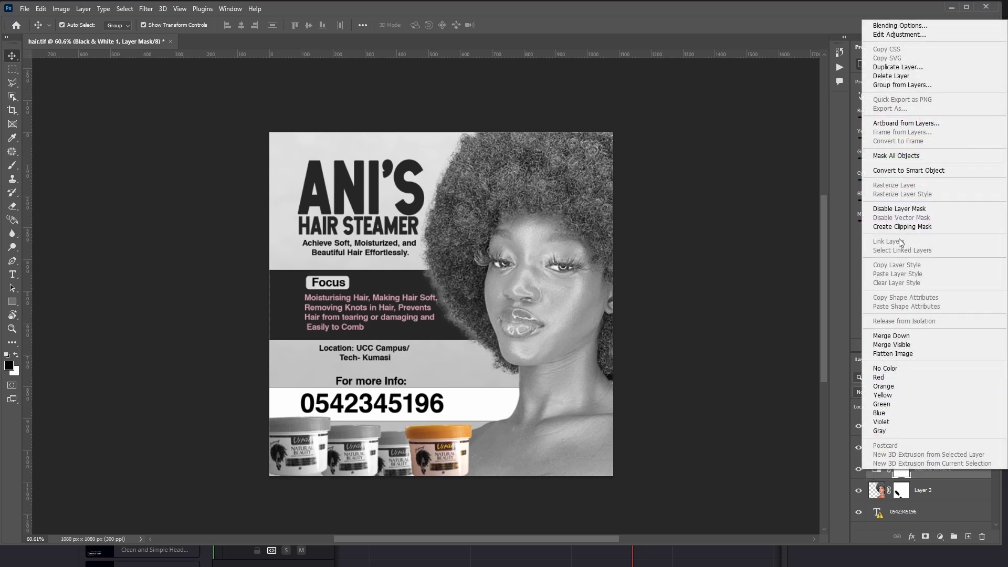
click(907, 227)
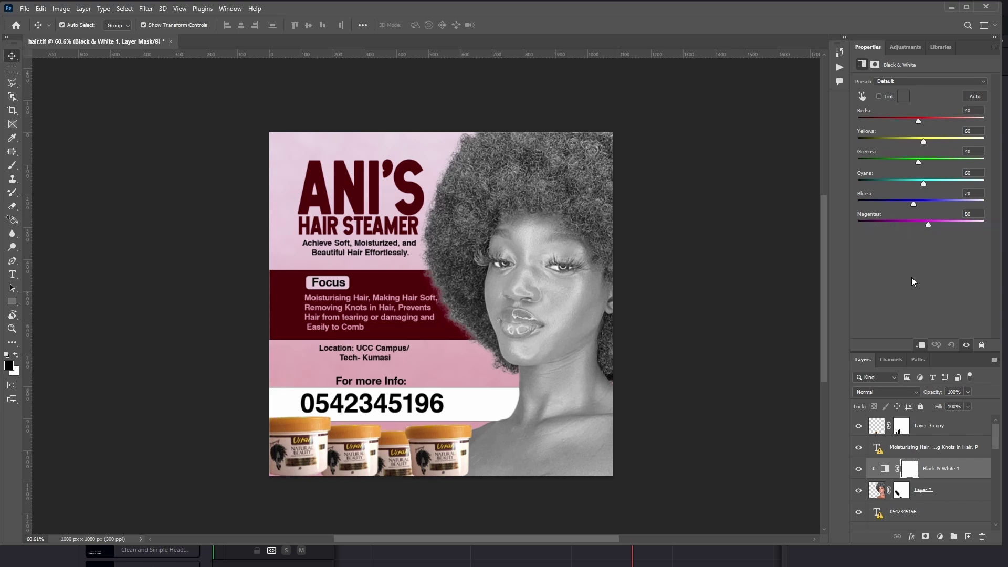
click(859, 470)
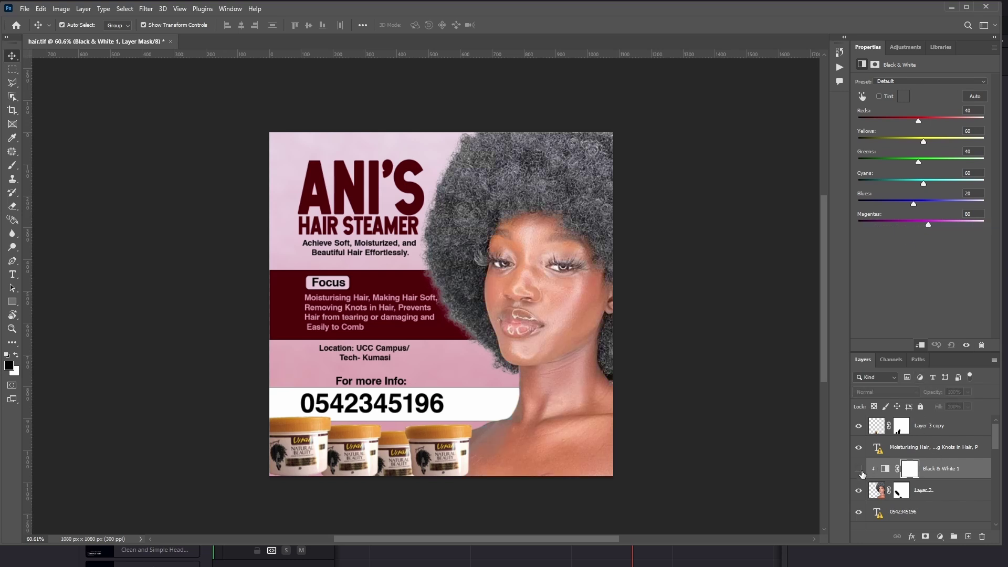
click(859, 470)
click(859, 470)
click(859, 470)
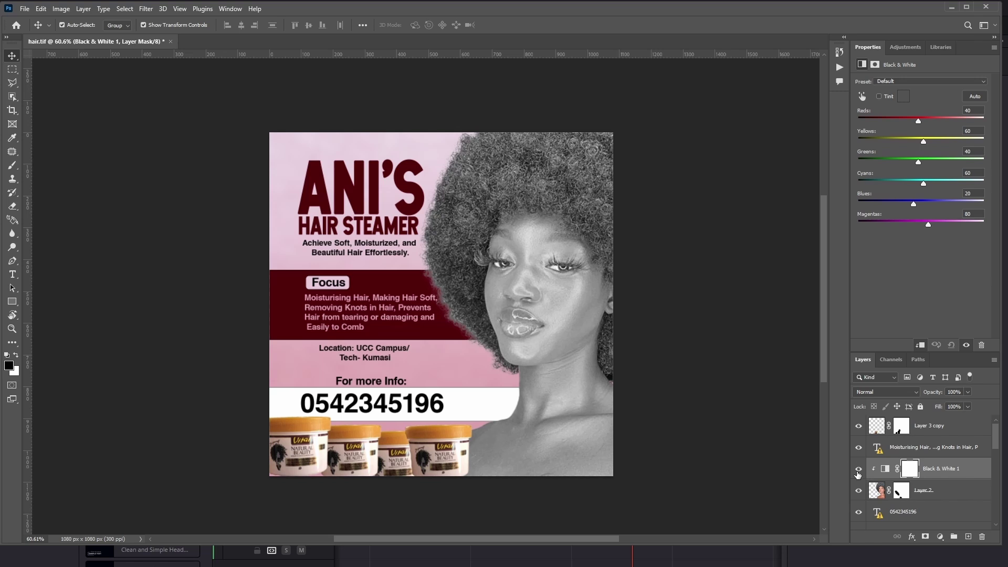
click(859, 470)
click(859, 470)
click(858, 471)
click(858, 471)
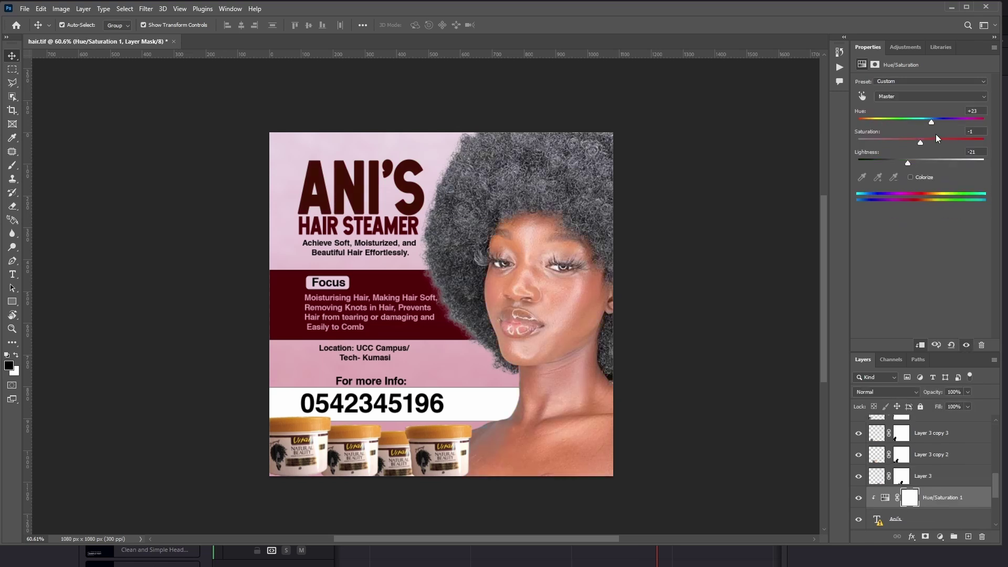
Step: Adjust the Hue/Saturation layer clipped to the ANI'S title to hue -7 and saturation +35, and toggle its visibility
mouse_move(936, 135)
mouse_down()
mouse_move(993, 136)
mouse_move(852, 147)
mouse_move(1006, 158)
mouse_move(856, 146)
mouse_move(909, 158)
mouse_move(966, 150)
mouse_move(857, 153)
mouse_move(853, 162)
mouse_move(984, 163)
mouse_move(886, 171)
mouse_move(934, 171)
mouse_move(909, 170)
mouse_move(952, 140)
mouse_up()
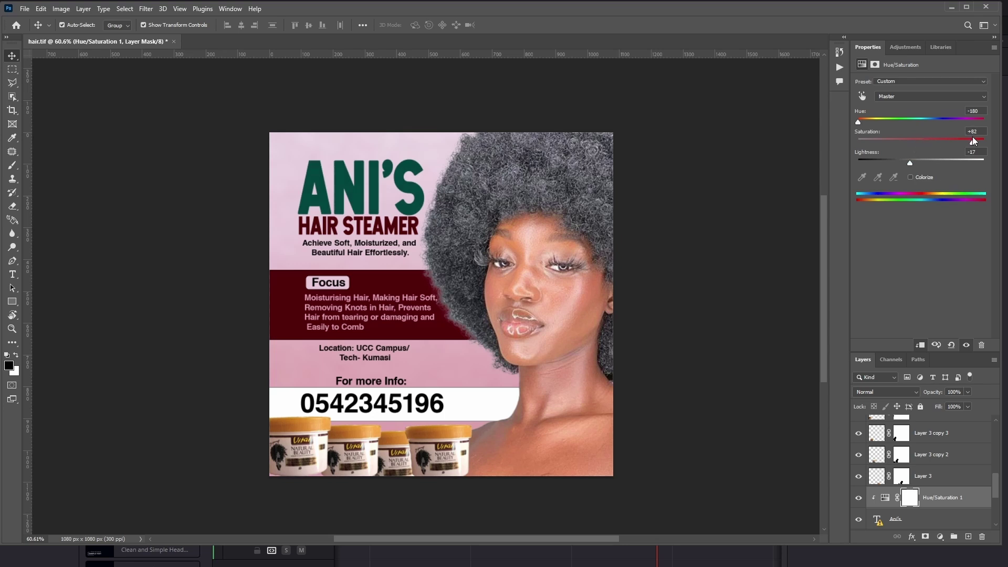
click(917, 121)
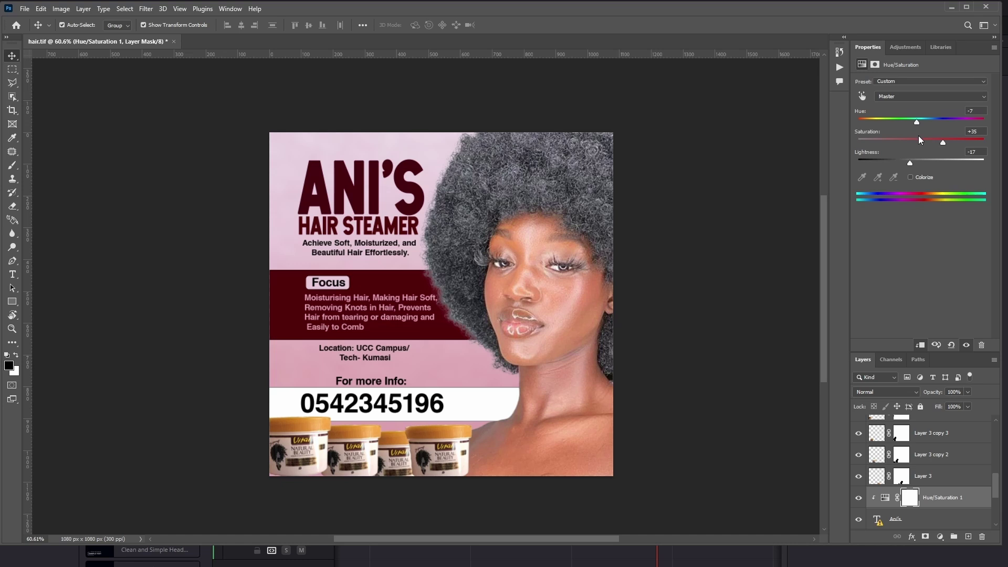
click(918, 138)
click(859, 498)
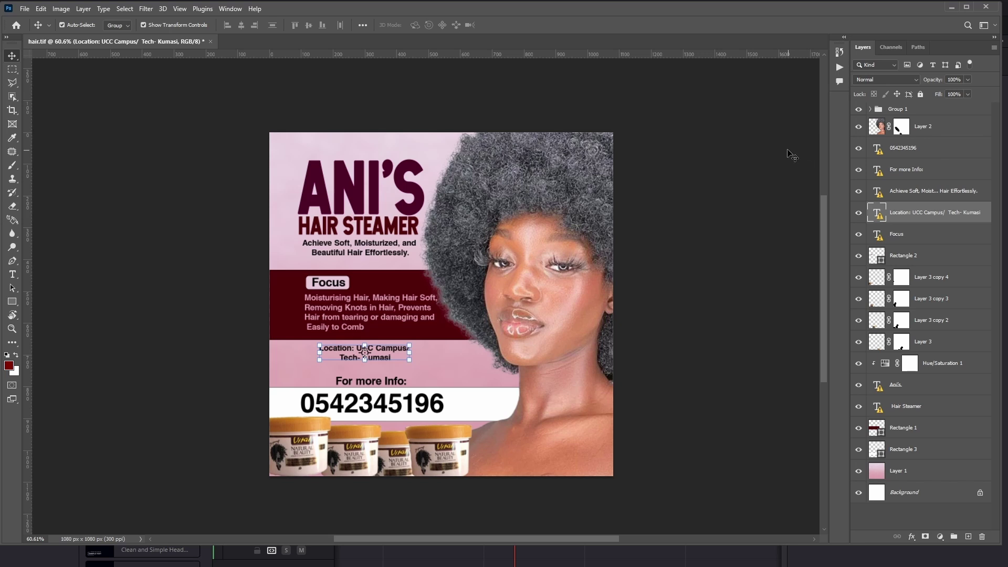
Step: Hide and show the woman's portrait on Layer 2 twice to see the design without it
key(ctrl+minus)
scroll(557, 271, up, 2)
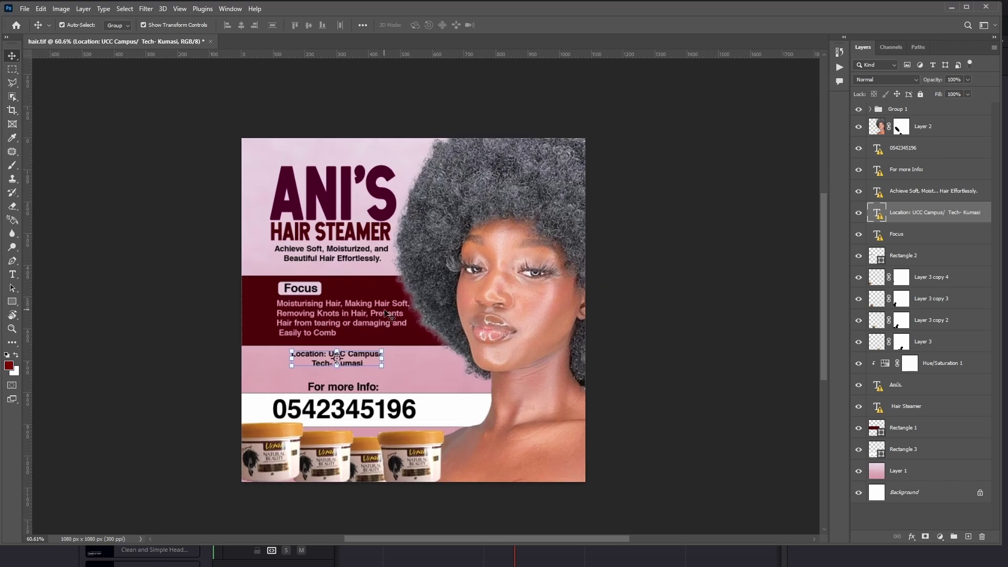
scroll(384, 309, up, 1)
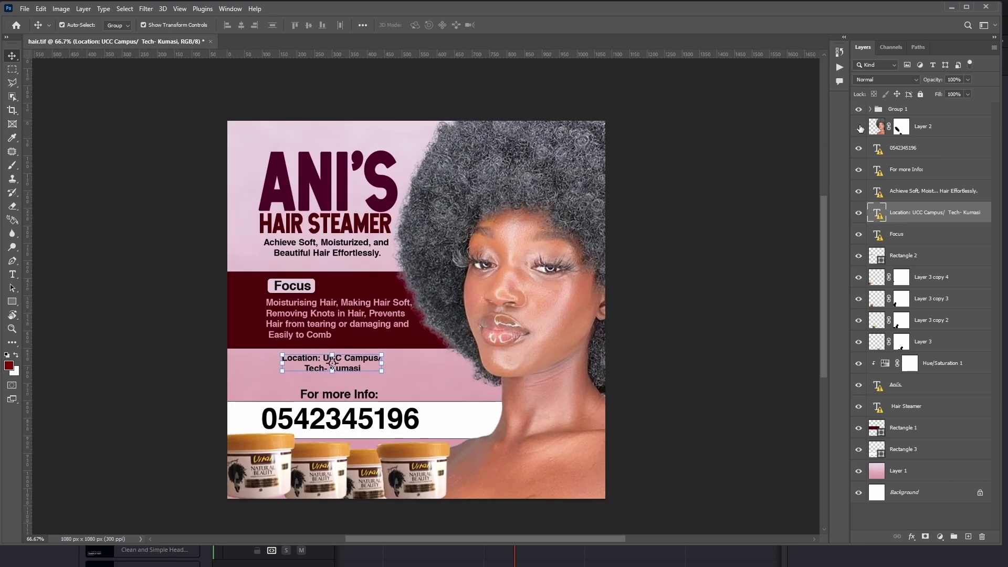
click(858, 127)
click(859, 127)
click(858, 127)
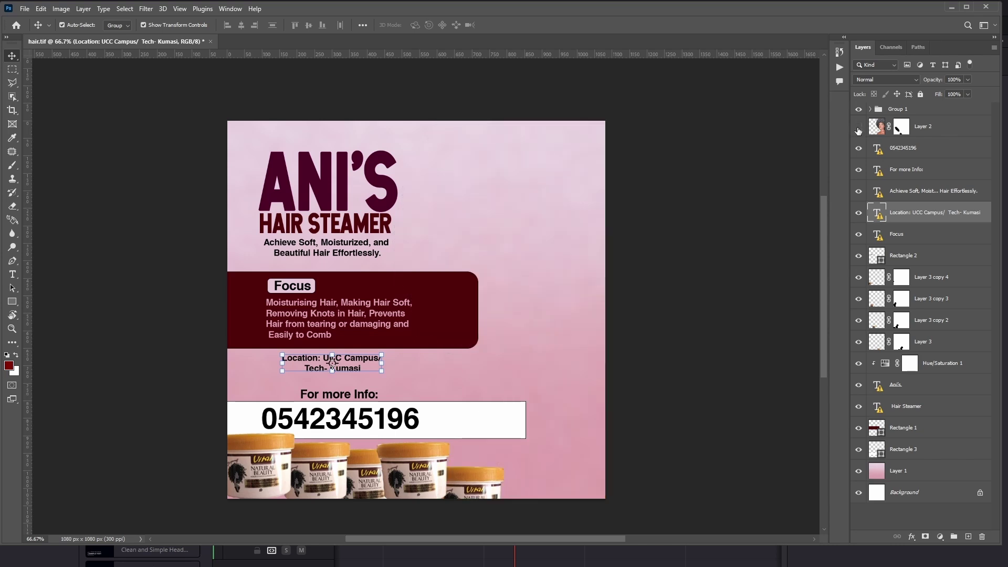
click(859, 129)
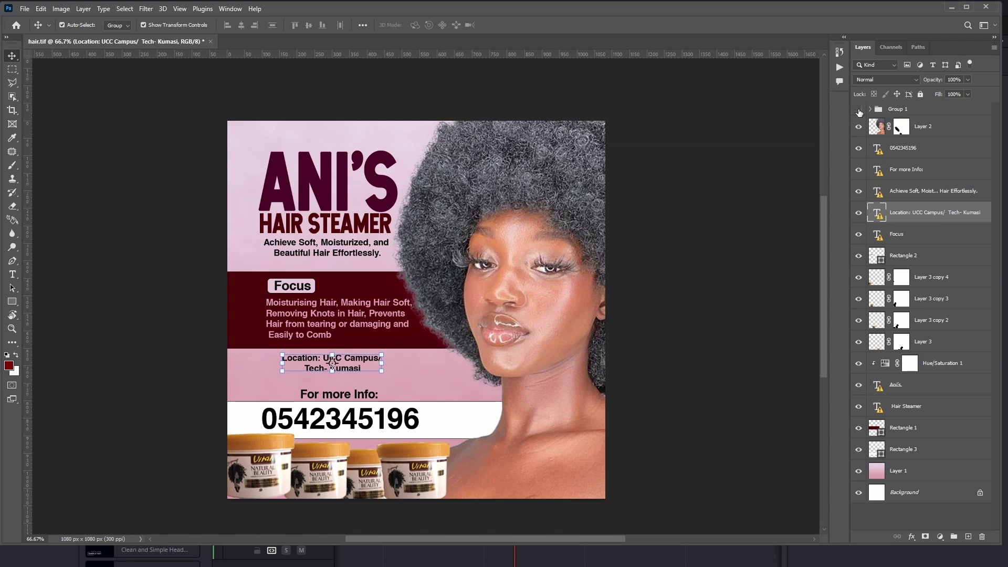
Step: Hide and show Group 1, Layer 3 copy 4 and Layer 2 in turn to see what each contains
click(859, 110)
click(858, 111)
click(859, 278)
click(859, 278)
click(860, 129)
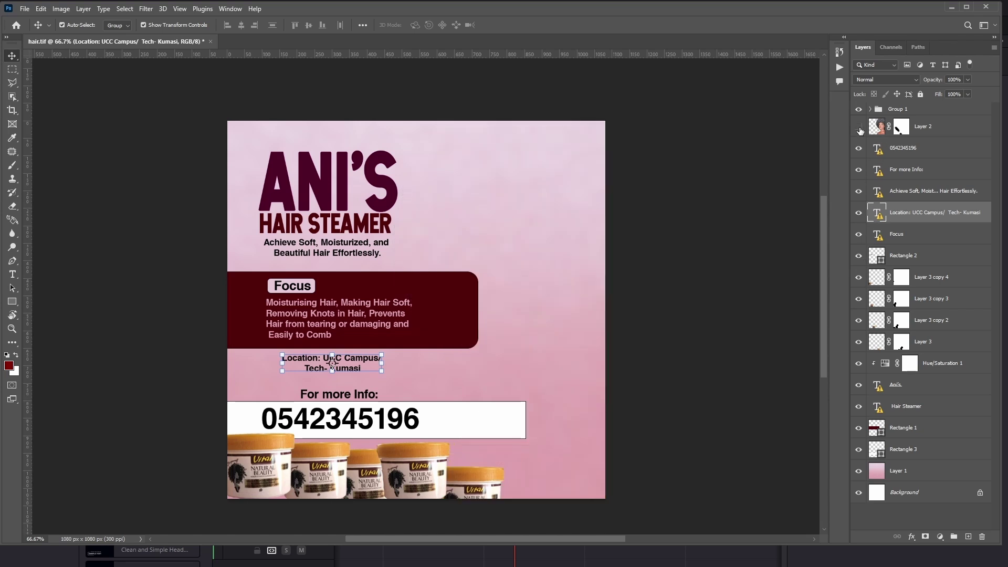
click(859, 128)
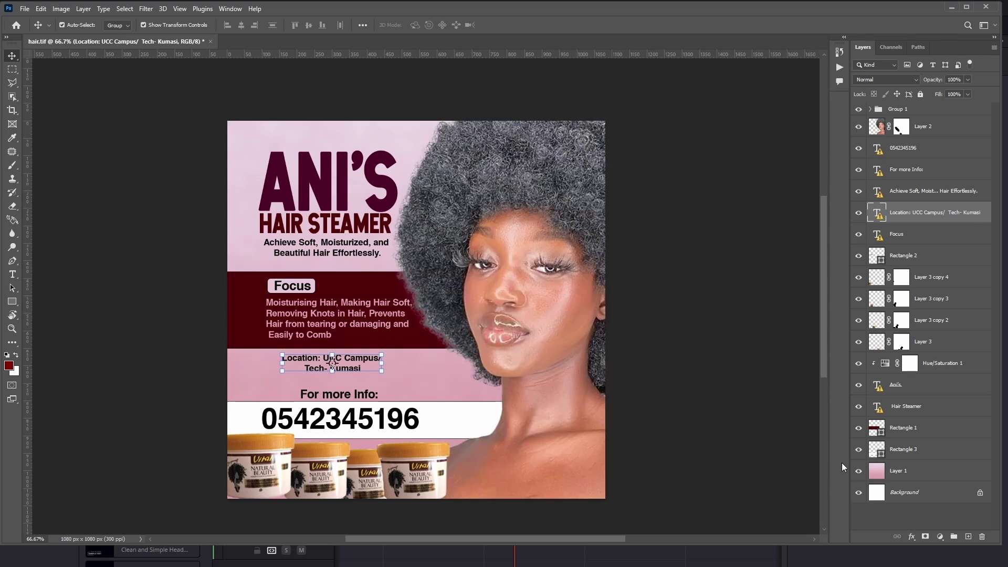
Step: Toggle the visibility of the pink background on Layer 1 off and on twice
click(859, 471)
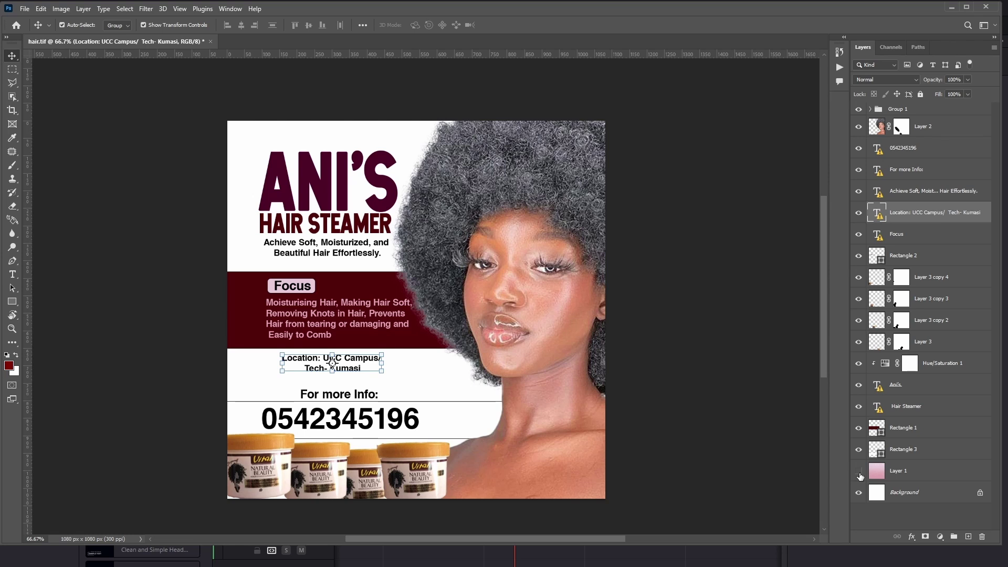
click(859, 471)
click(859, 472)
click(859, 471)
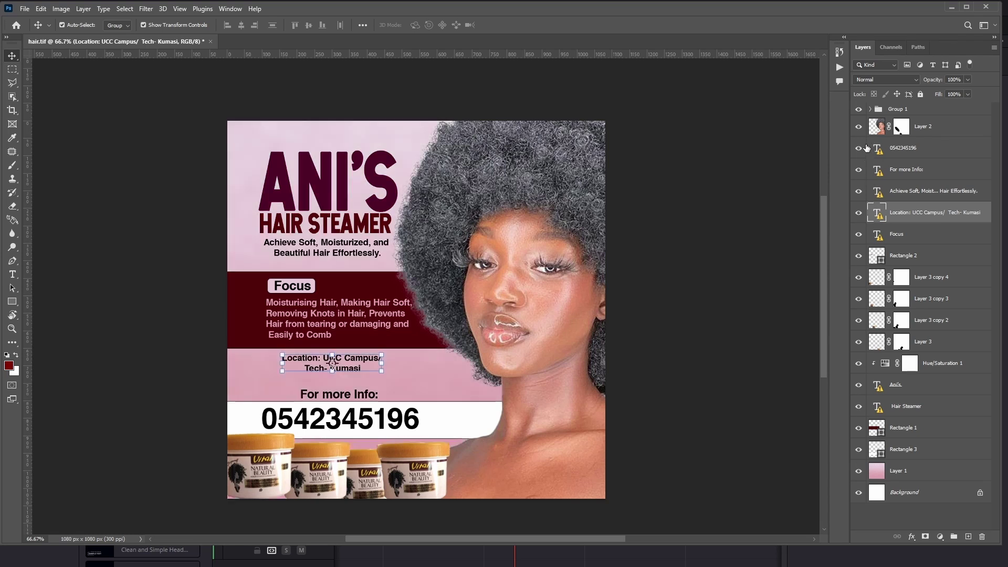
Step: Toggle the visibility of the portrait on Layer 2 off and on several times
click(861, 128)
click(862, 128)
click(862, 127)
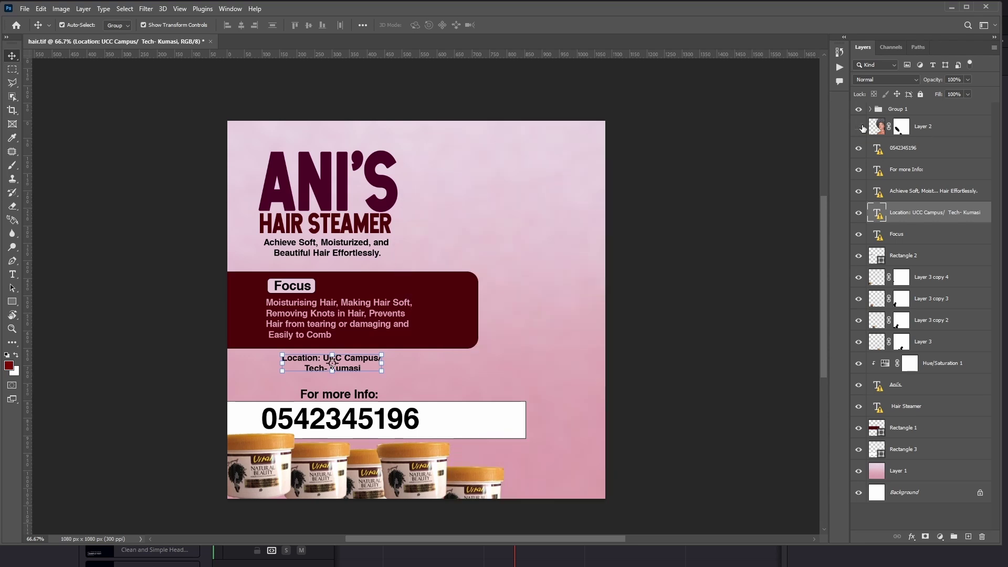
click(862, 128)
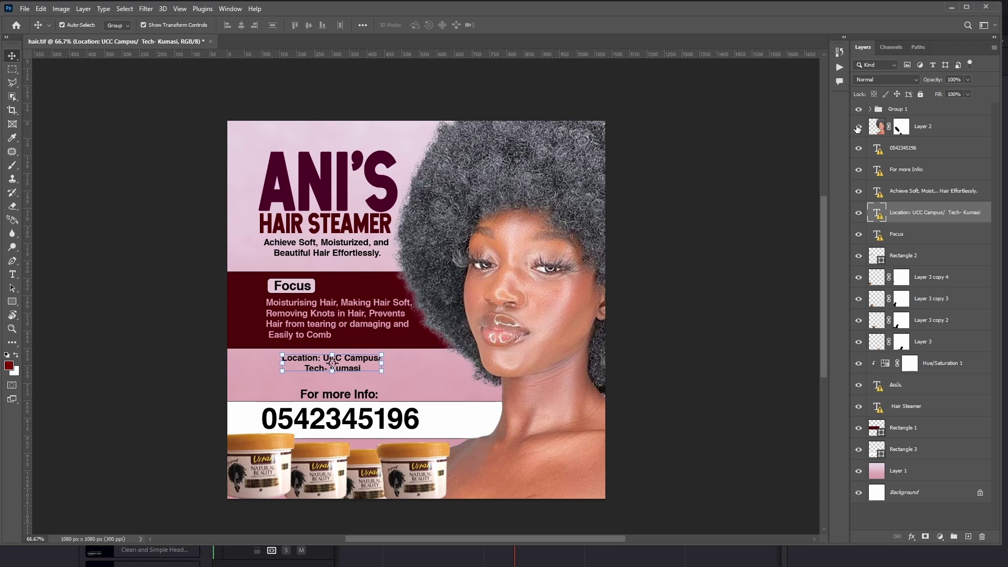
click(858, 127)
click(856, 129)
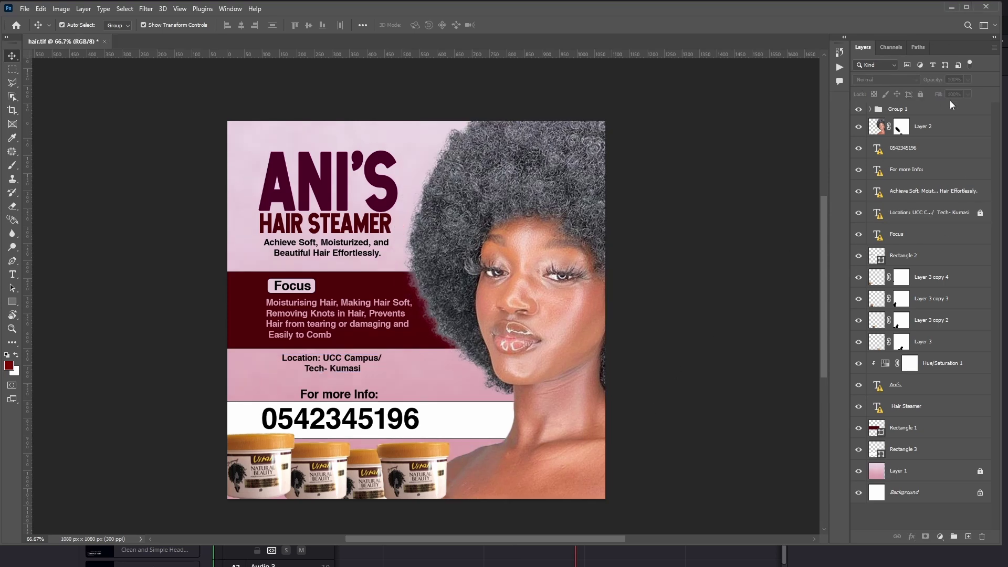
Step: Move the portrait on Layer 2 slightly left and down on the canvas, and fully lock the layer
click(956, 126)
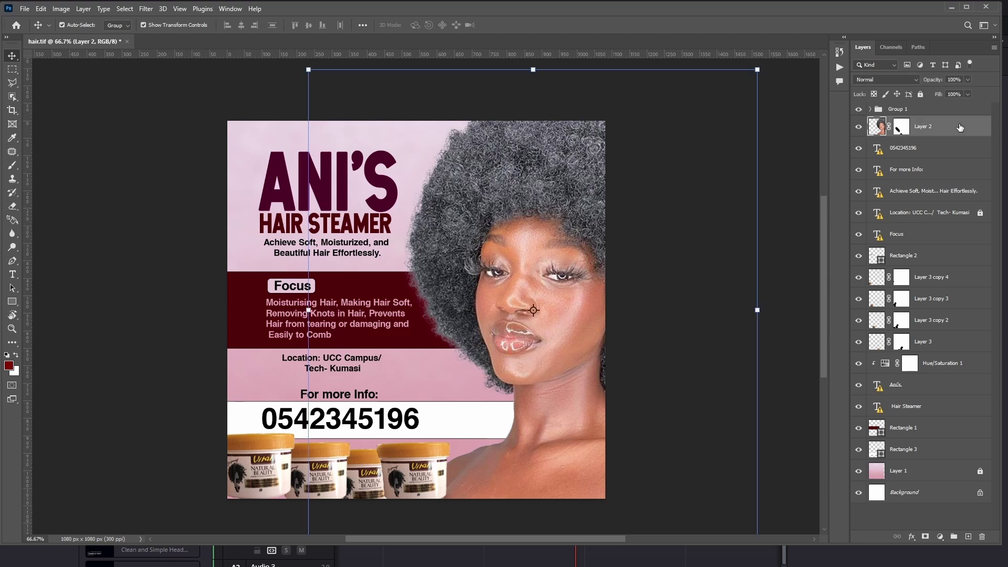
mouse_move(541, 275)
mouse_down()
mouse_move(539, 296)
mouse_move(529, 278)
mouse_up()
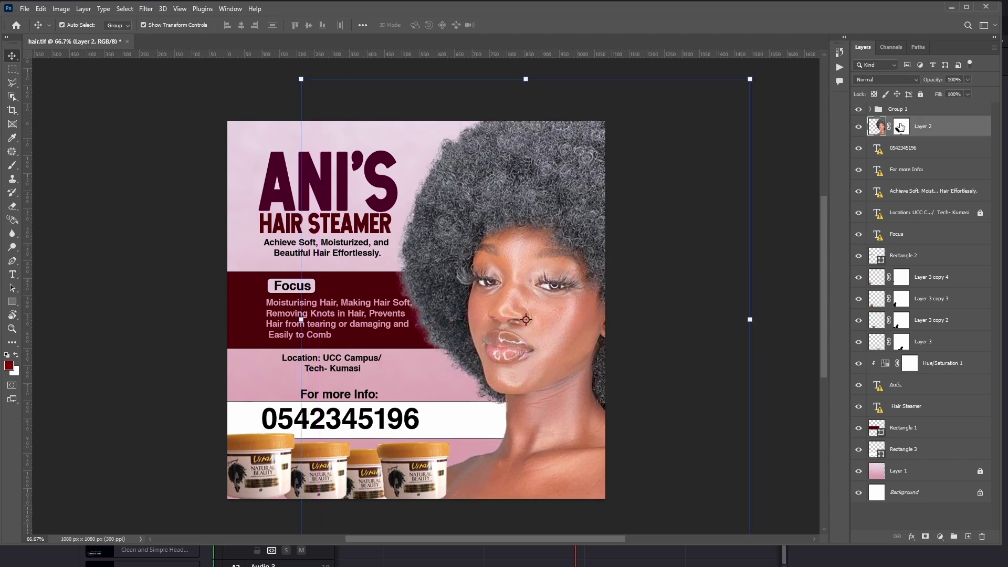
click(920, 95)
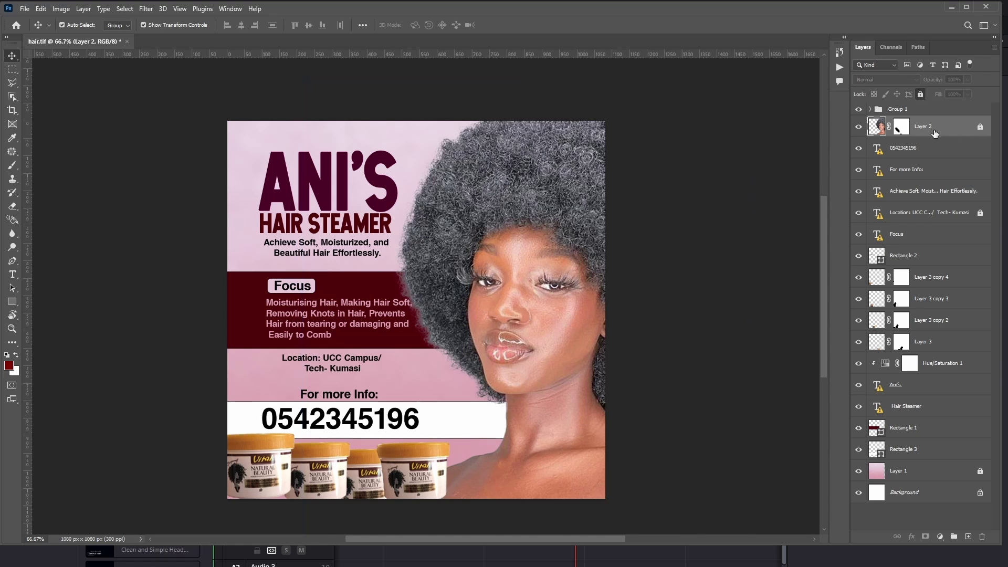
Step: Try to move the locked portrait of the woman on the canvas
click(555, 268)
mouse_move(551, 261)
mouse_down()
mouse_move(557, 266)
mouse_move(518, 261)
mouse_up()
drag(522, 283, 532, 314)
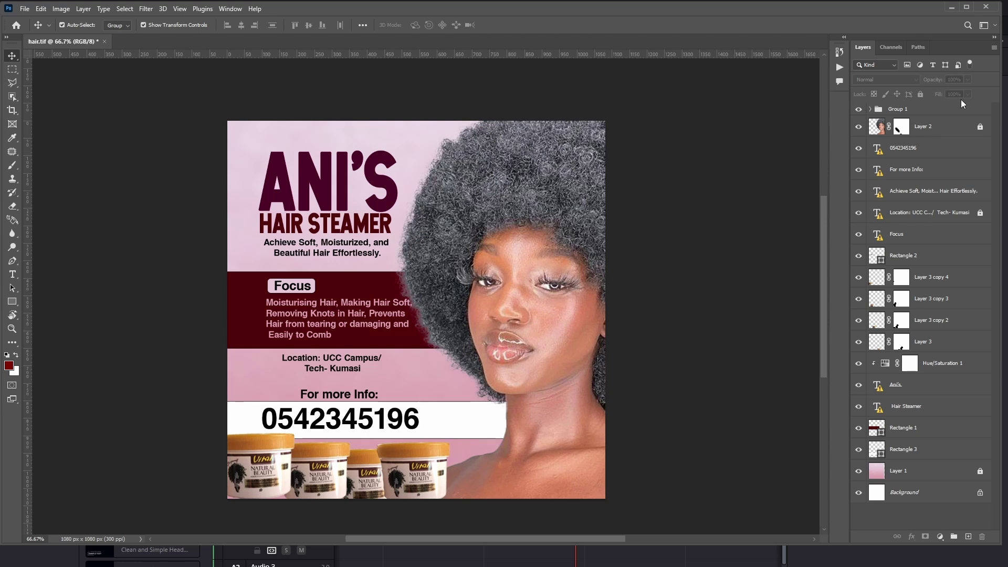
Step: Unlock Layer 2, move the portrait slightly left and down, lock the layer again and try to move the portrait
click(979, 128)
drag(525, 246, 521, 257)
click(920, 94)
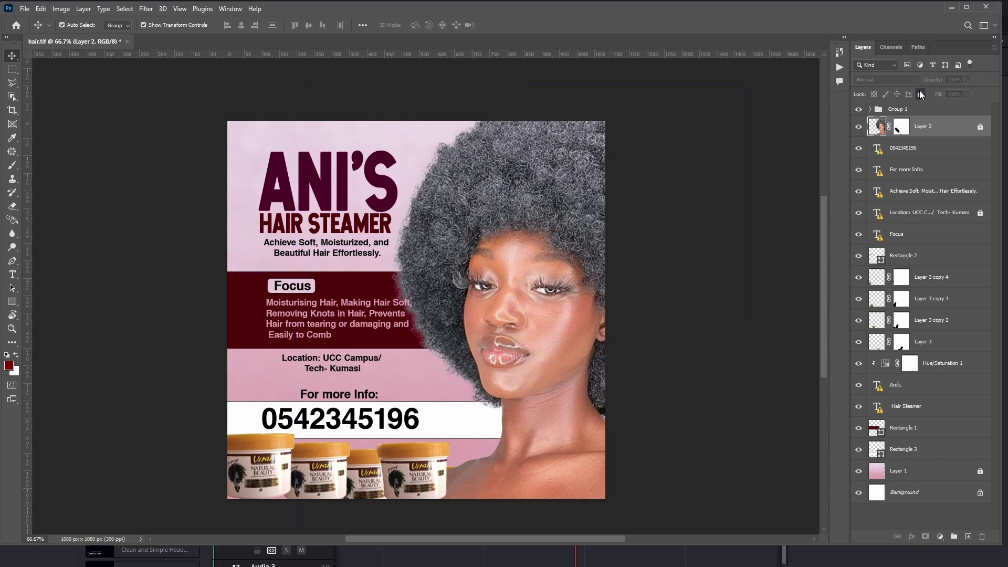
drag(484, 258, 542, 284)
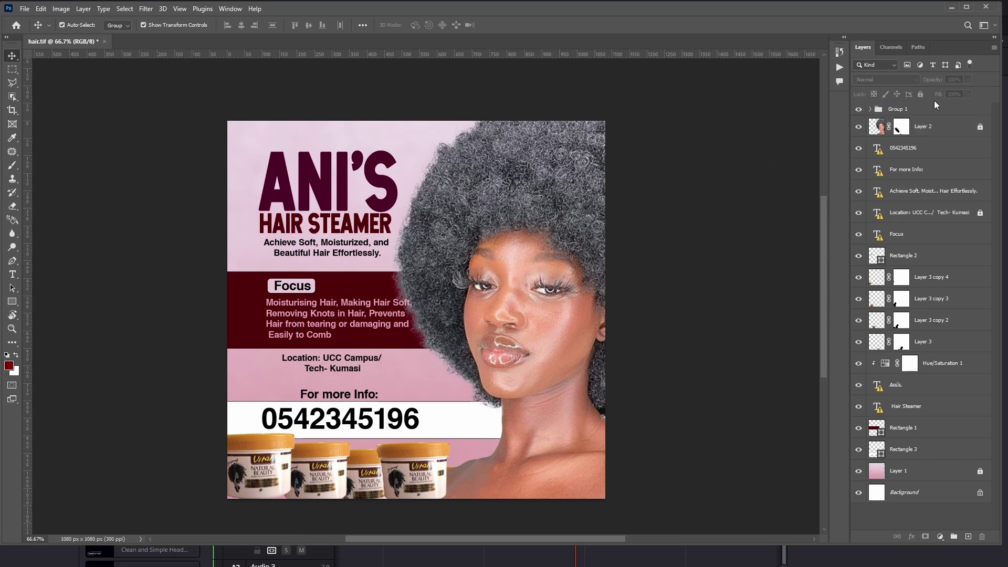
Step: Unlock Layer 2, move the portrait up about 12 px, and fully lock the layer again
click(900, 127)
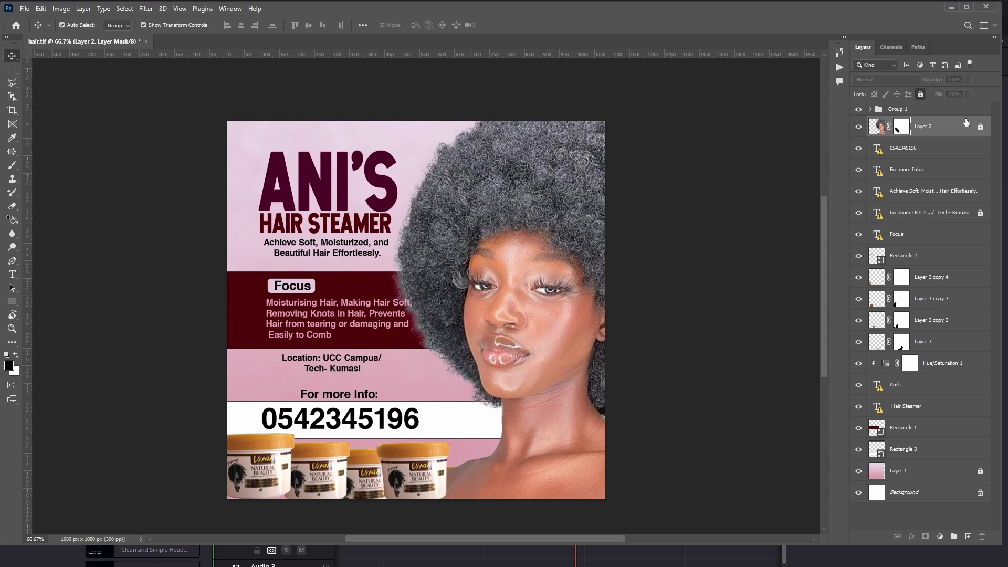
click(980, 126)
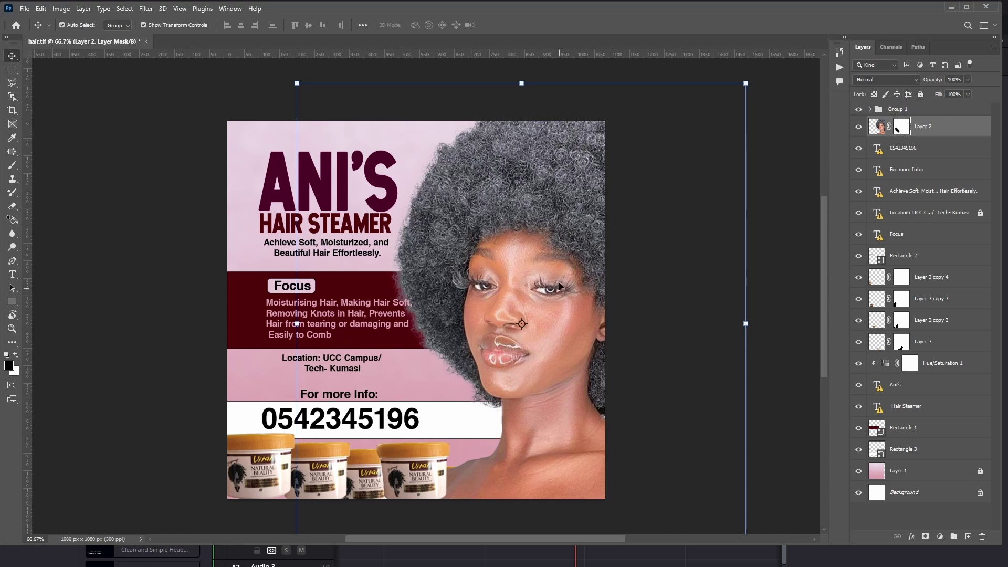
mouse_move(555, 271)
mouse_down()
mouse_move(419, 291)
mouse_move(561, 288)
mouse_move(549, 259)
mouse_up()
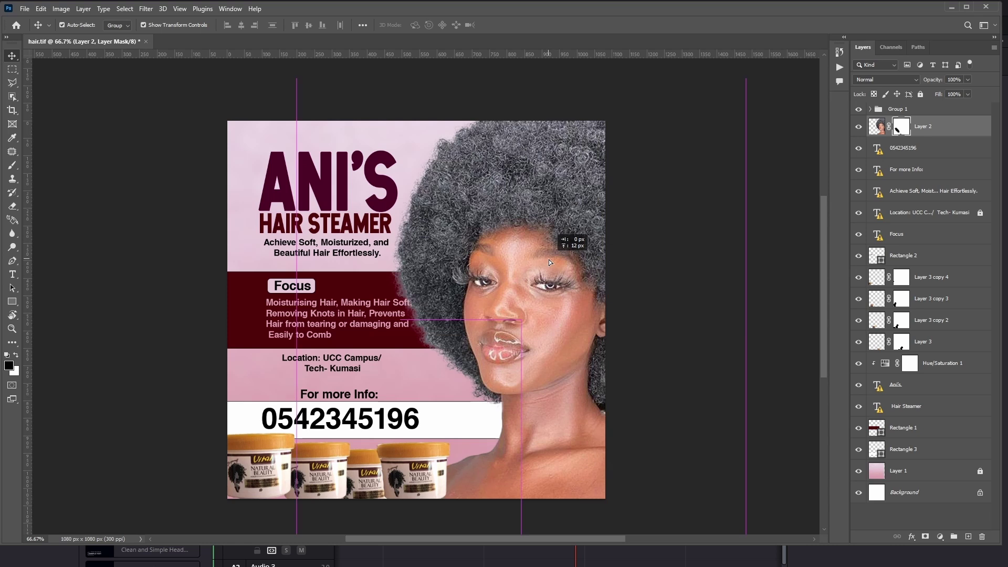
click(920, 94)
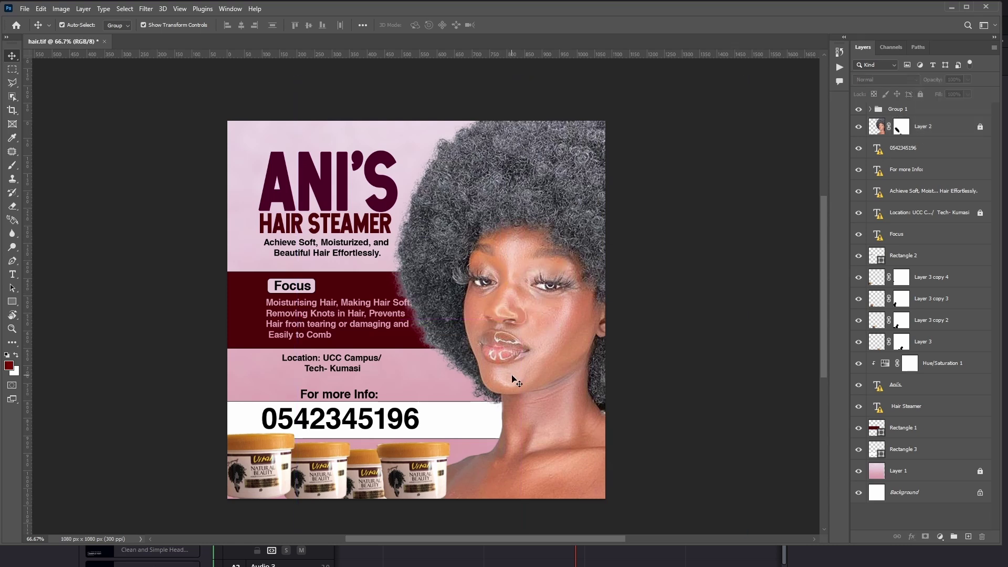
Step: Move the white Rectangle 3 bar upward behind the "For more Info:" text, and unlock and slightly reposition the portrait on Layer 2
click(518, 413)
scroll(519, 413, down, 1)
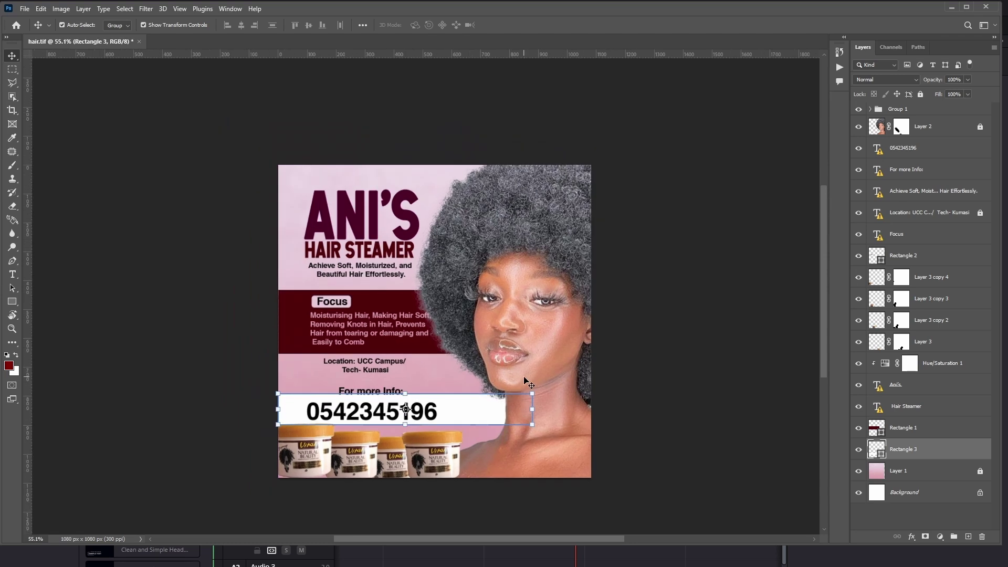
click(564, 269)
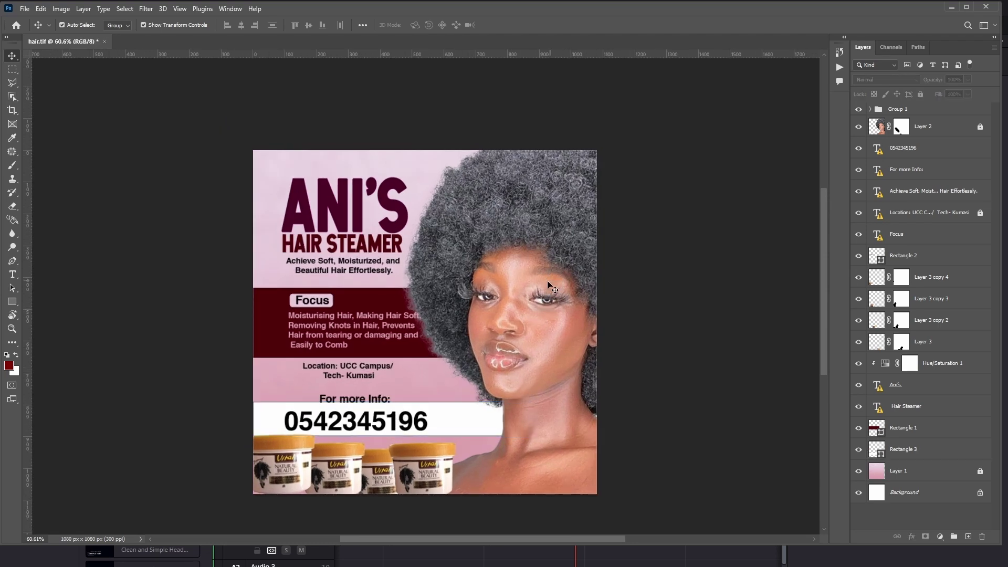
drag(554, 392, 541, 369)
drag(542, 319, 538, 340)
drag(559, 459, 553, 438)
mouse_move(550, 239)
mouse_down()
mouse_move(533, 278)
mouse_move(457, 256)
mouse_move(469, 246)
mouse_move(357, 260)
mouse_move(467, 262)
mouse_move(563, 237)
mouse_move(550, 234)
mouse_up()
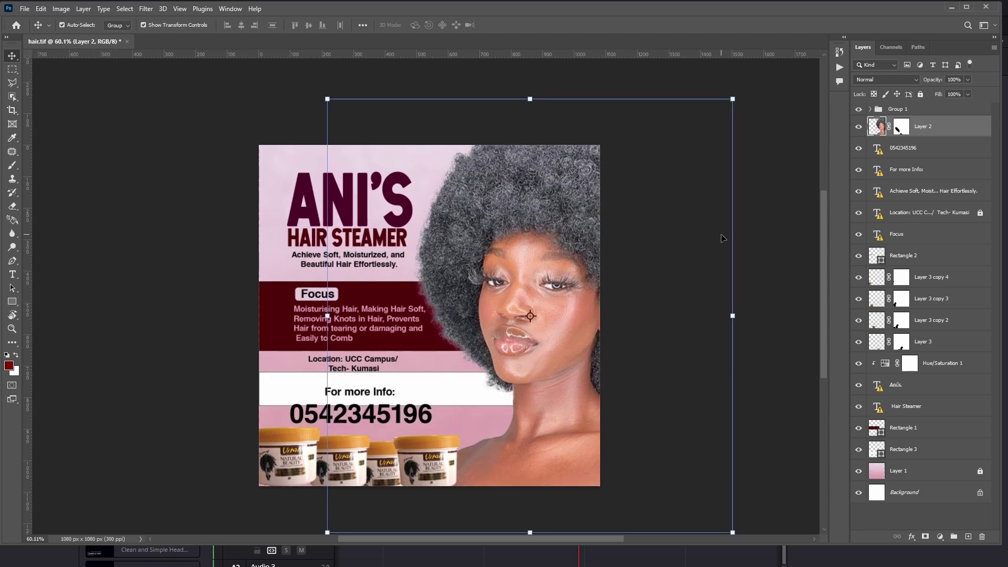
Step: Lower the opacity of the portrait on Layer 2 to 51% and restore it to 100%
scroll(721, 237, down, 1)
scroll(637, 379, up, 2)
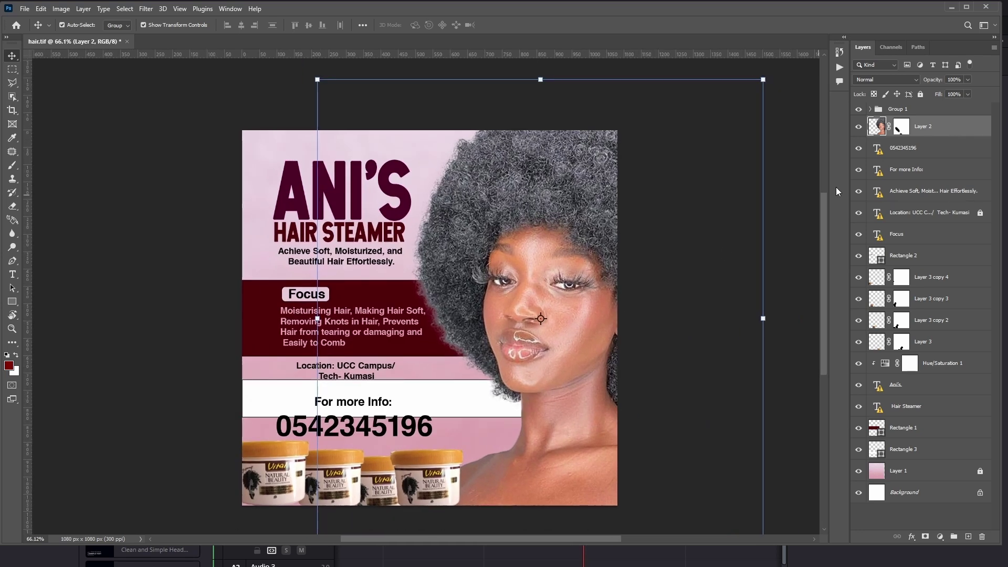
click(968, 79)
drag(967, 90, 960, 92)
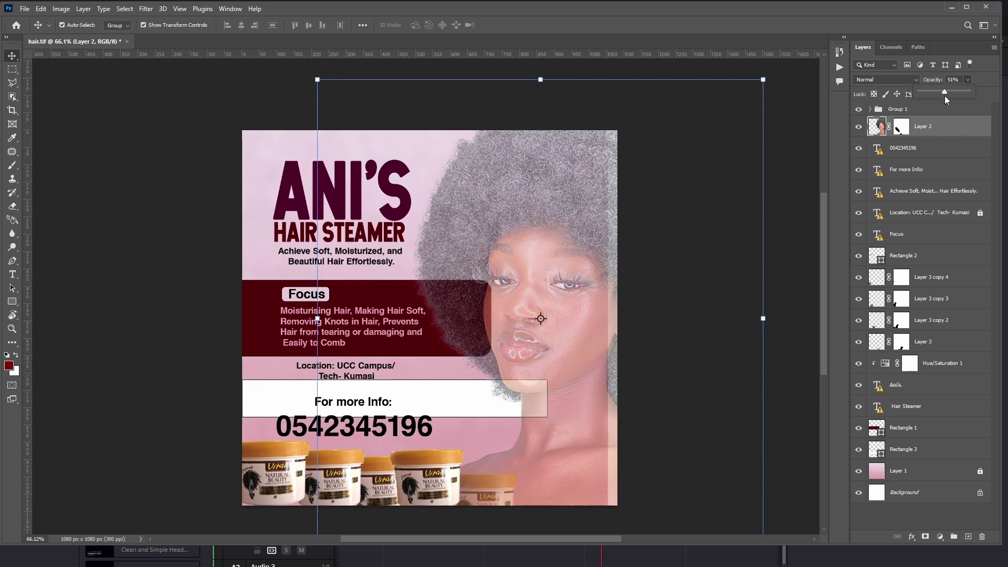
drag(944, 96, 971, 87)
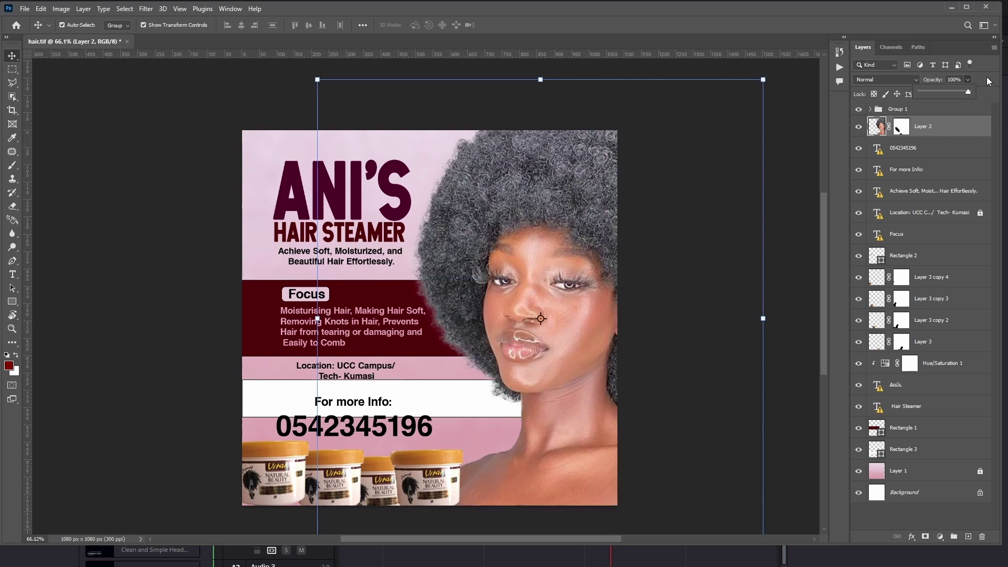
click(989, 78)
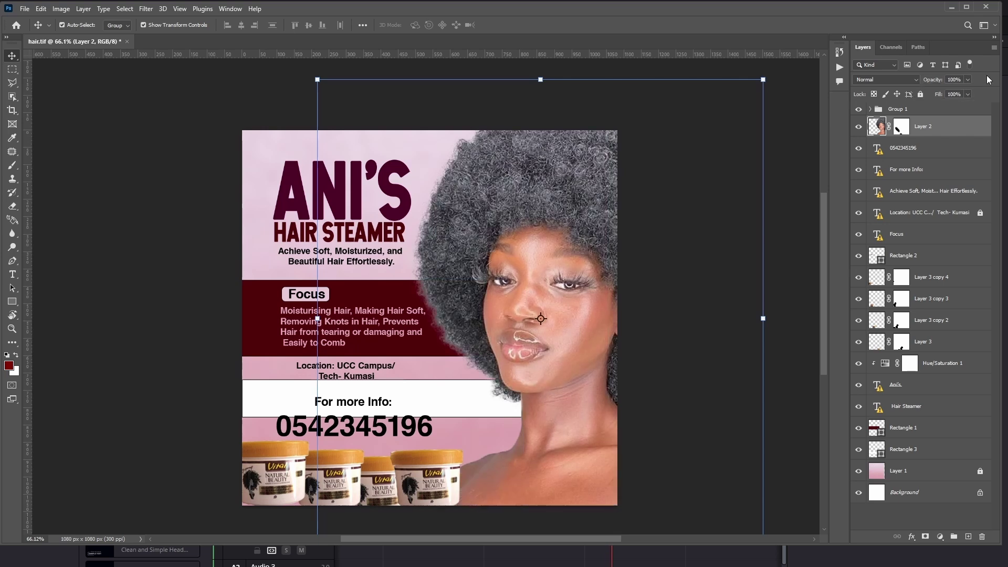
Step: Vary the opacity of the dark red band on Rectangle 1 and return it to 100%
click(261, 314)
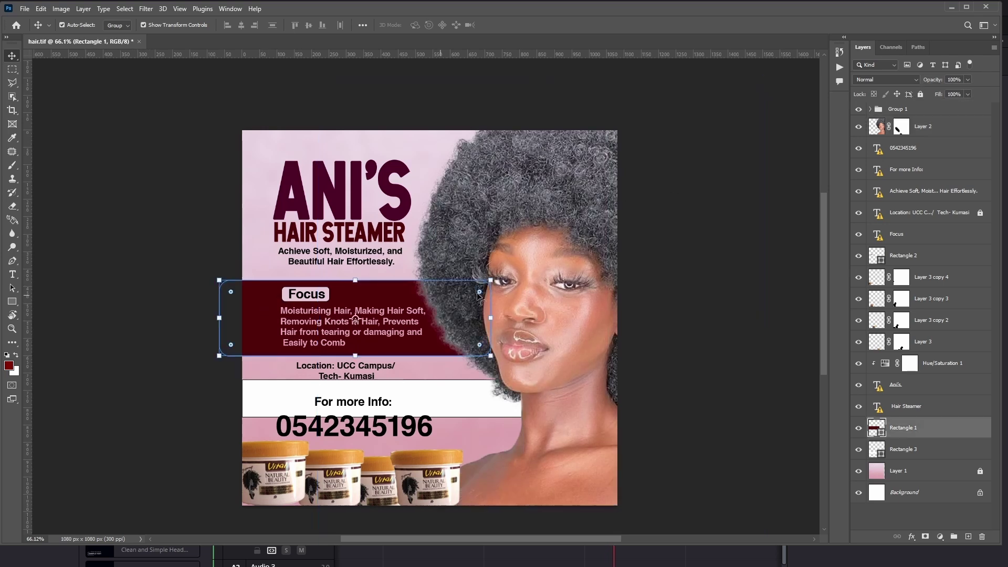
click(967, 80)
drag(965, 92, 985, 96)
click(981, 77)
Step: Set the blend mode of the dark red band on Rectangle 1 to Overlay and its opacity to 84%
click(916, 80)
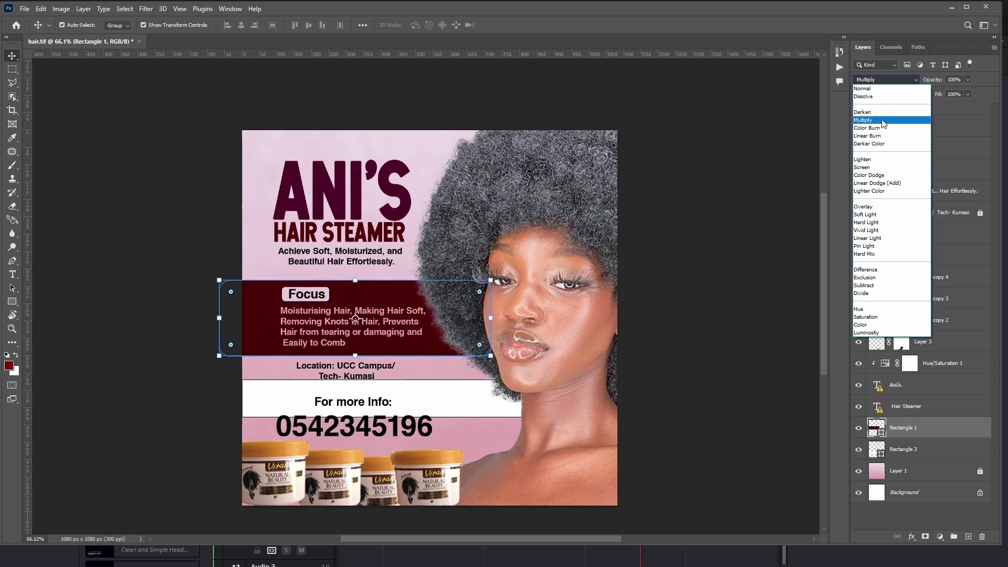
click(875, 207)
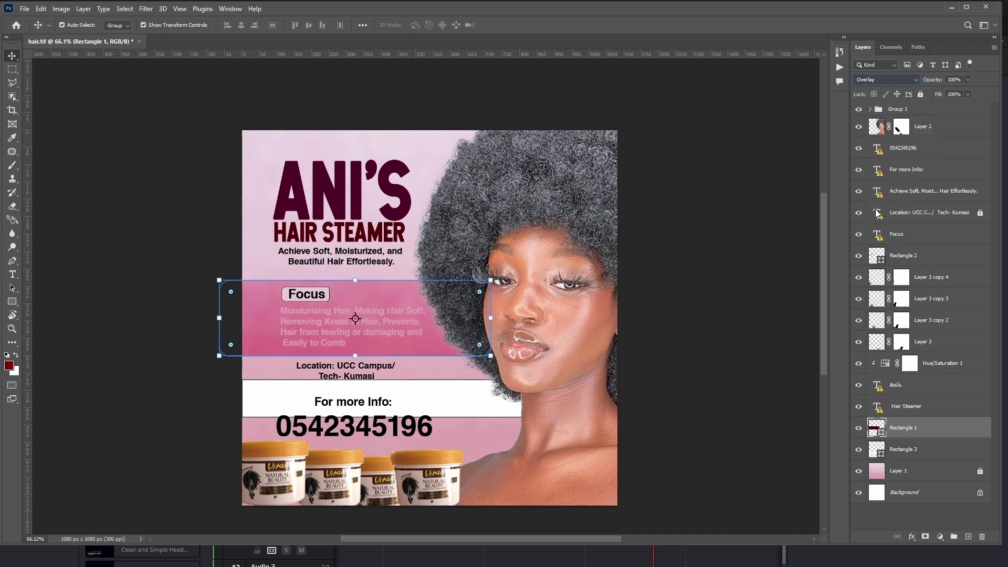
click(968, 80)
mouse_move(960, 93)
mouse_down()
mouse_move(947, 96)
mouse_move(960, 96)
mouse_up()
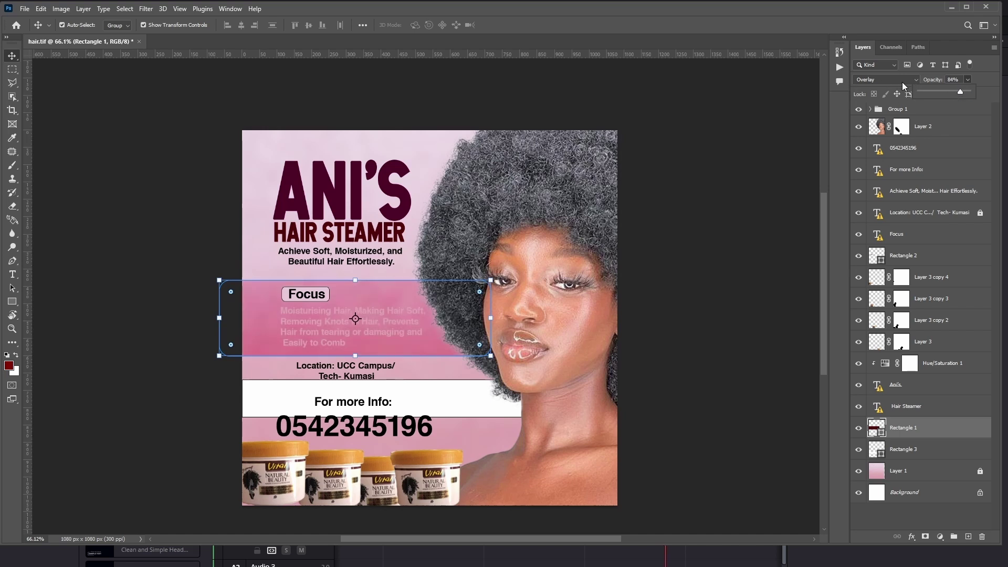
Step: Reselect the band on Rectangle 1, restore its opacity to 100% and set its blend mode to Normal
click(409, 333)
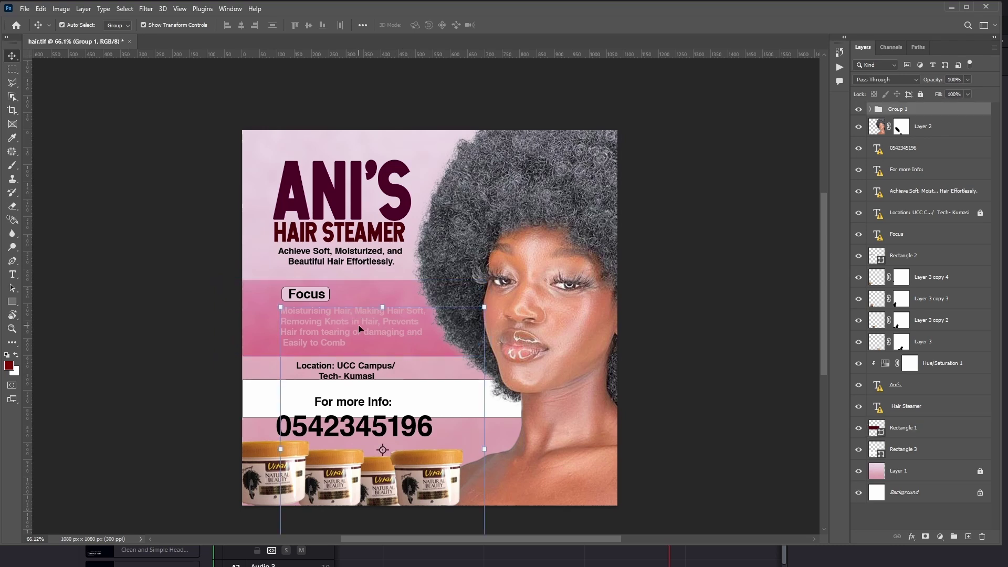
click(373, 294)
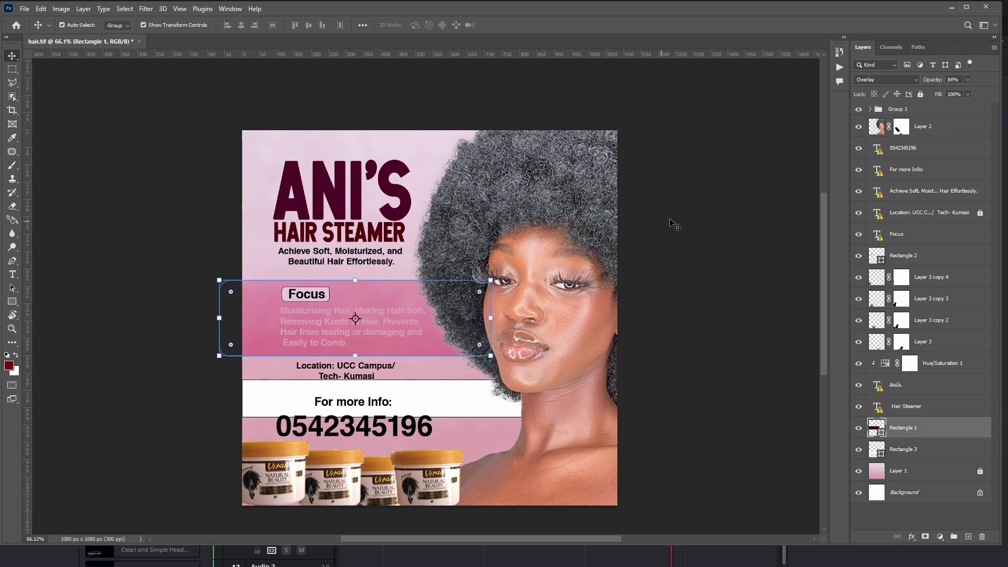
click(966, 79)
drag(967, 92, 981, 92)
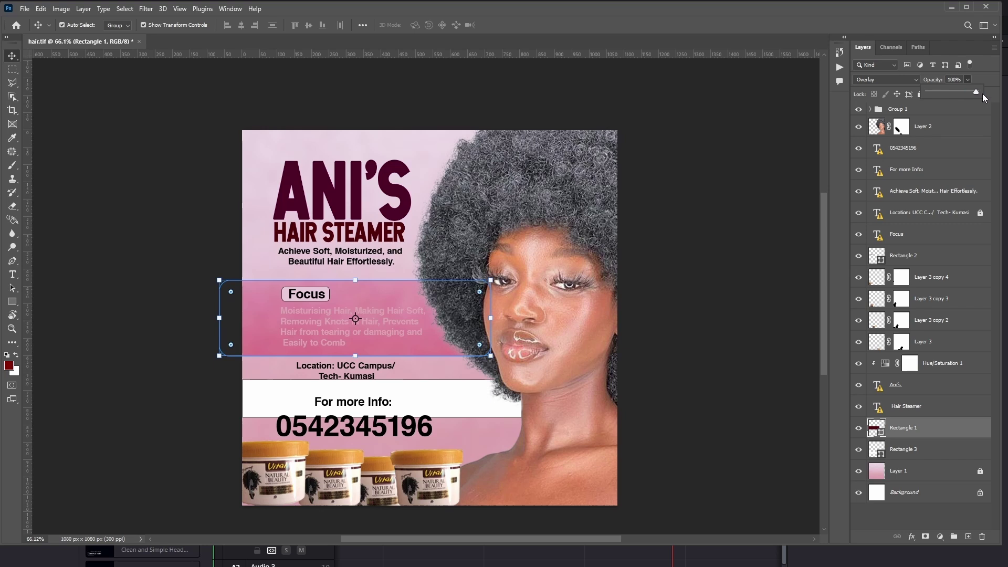
click(892, 79)
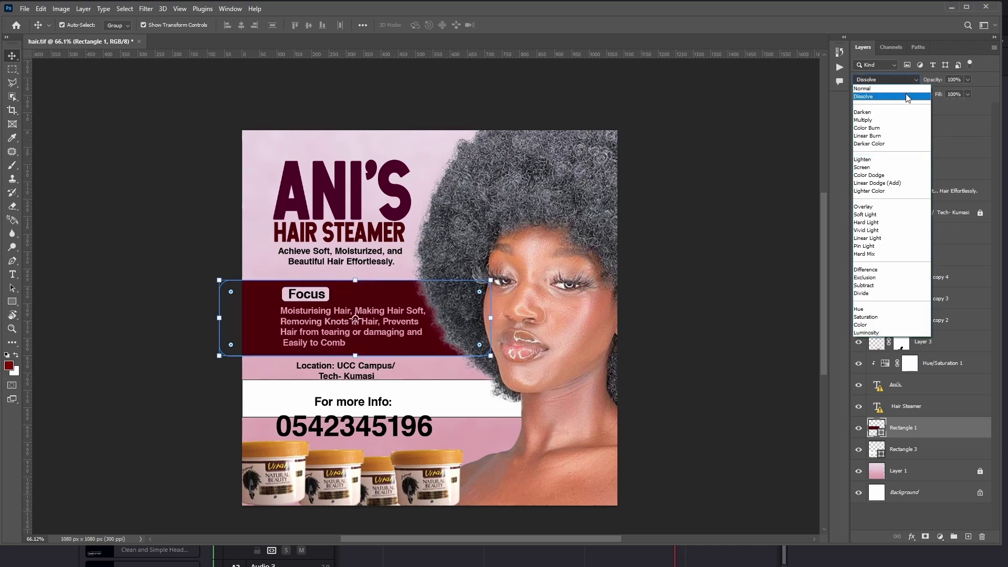
click(910, 89)
Step: Select the portrait on Layer 2, reduce its opacity and bring it back to 100%
click(553, 220)
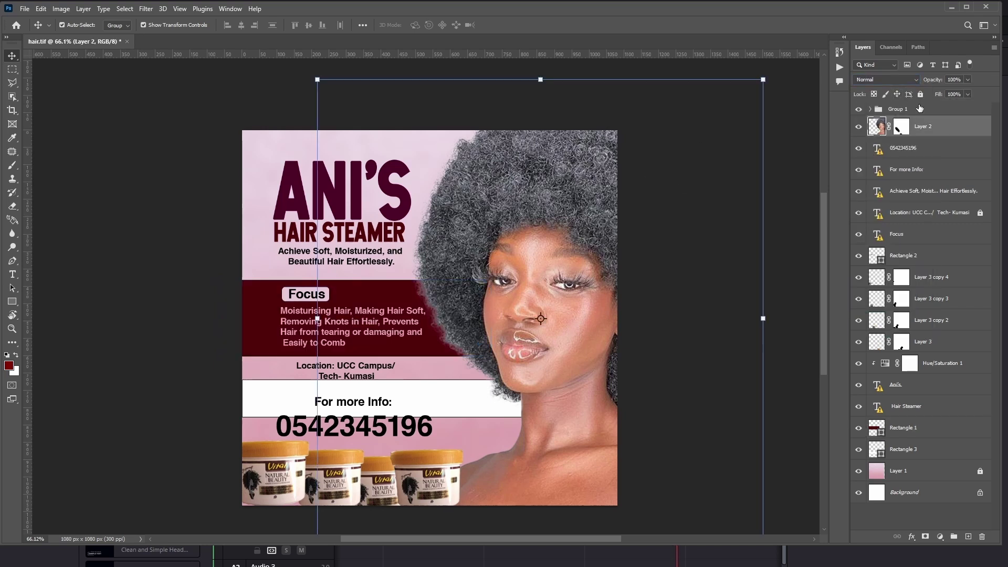
click(967, 79)
mouse_move(967, 92)
mouse_down()
mouse_move(936, 94)
mouse_move(960, 94)
mouse_up()
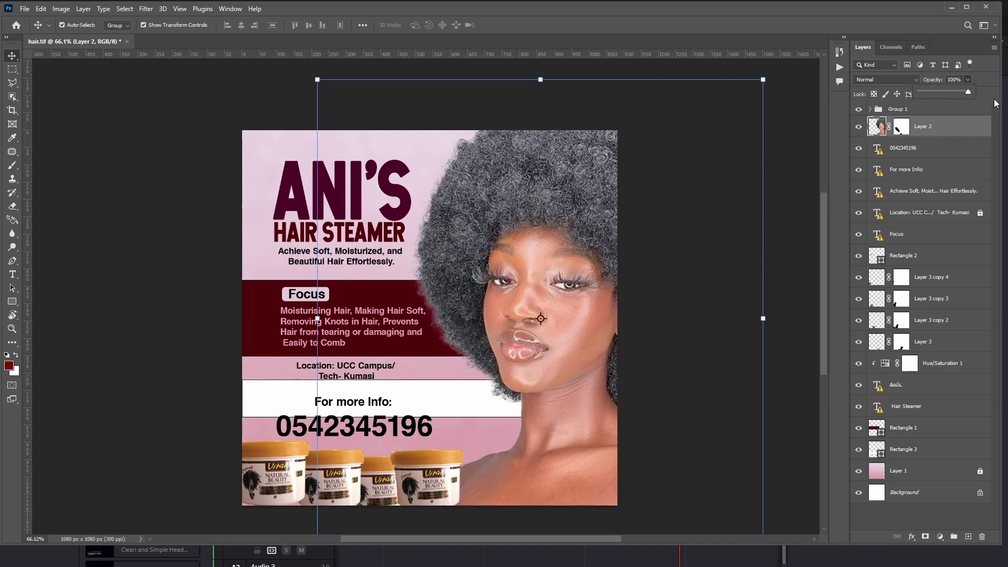
key(Return)
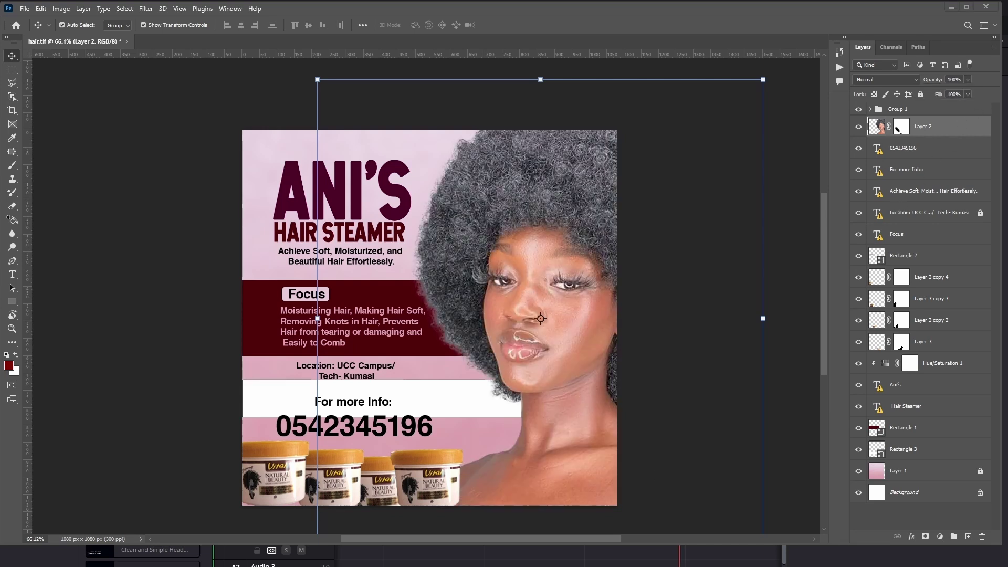